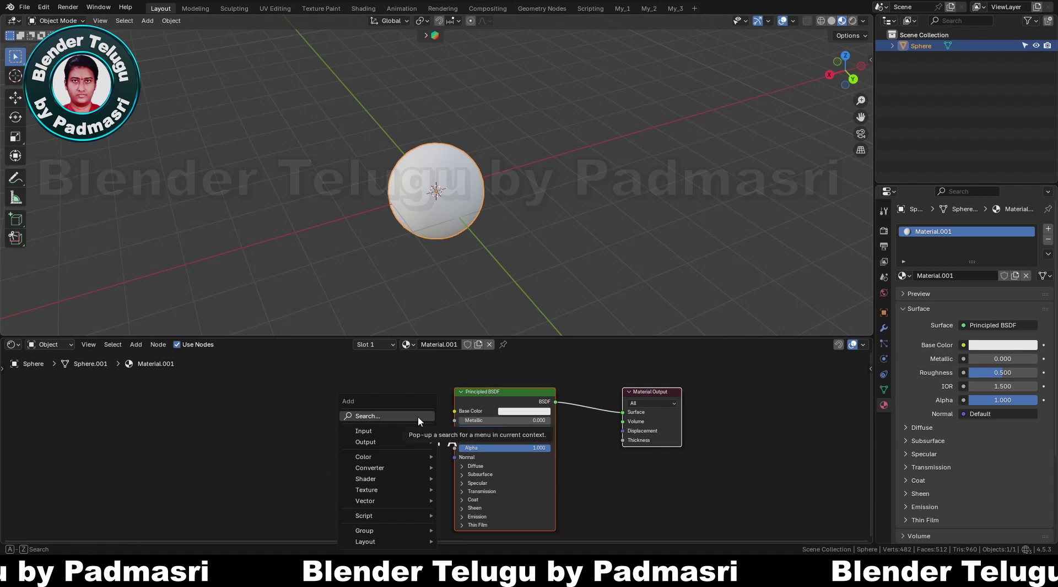
Add a Wave Texture node and connect its Color output to the Principled BSDF's Base Color.
{"action": "key", "text": "Return"}
{"action": "left_click", "coordinate": [341, 384]}
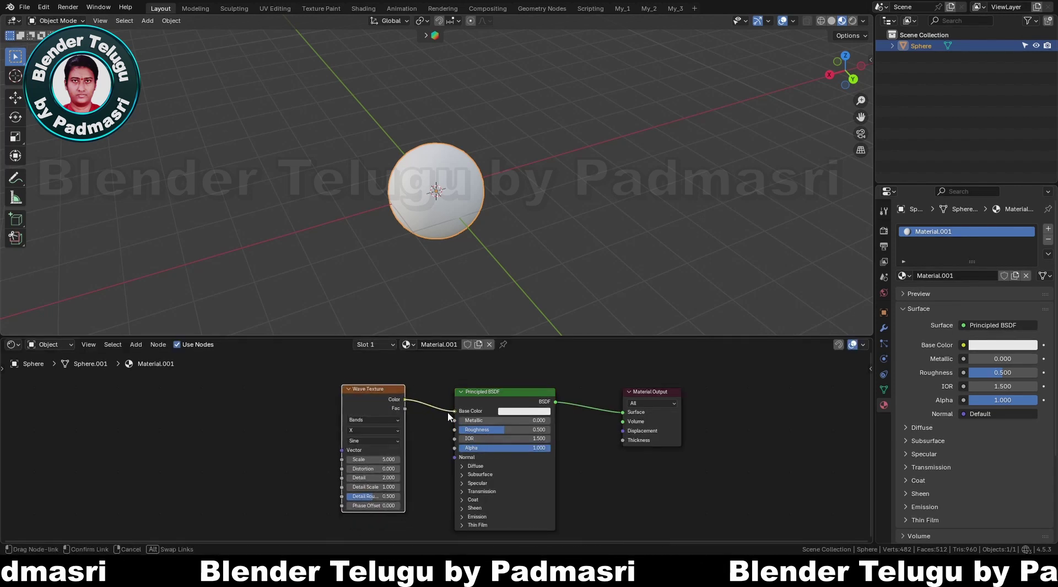
{"action": "left_click_drag", "start_coordinate": [448, 417], "coordinate": [454, 411]}
{"action": "middle_click_drag", "start_coordinate": [303, 430], "coordinate": [440, 436]}
Add Texture Coordinate and Mapping nodes to the Wave Texture, move them well away from it, and feed the Mapping with Object coordinates.
{"action": "left_click", "coordinate": [44, 7]}
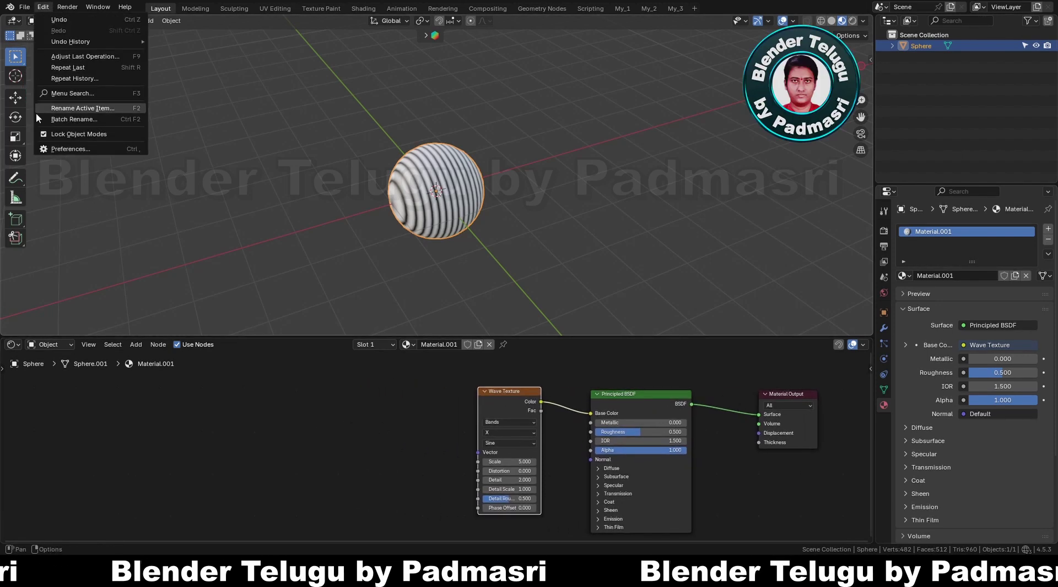
{"action": "left_click", "coordinate": [52, 149]}
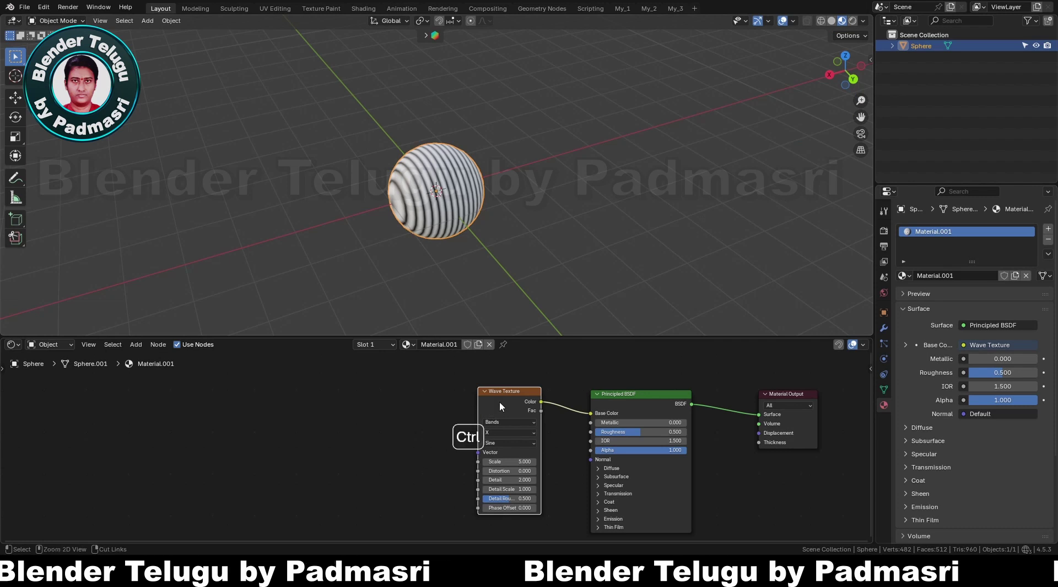
{"action": "key", "text": "ctrl+t"}
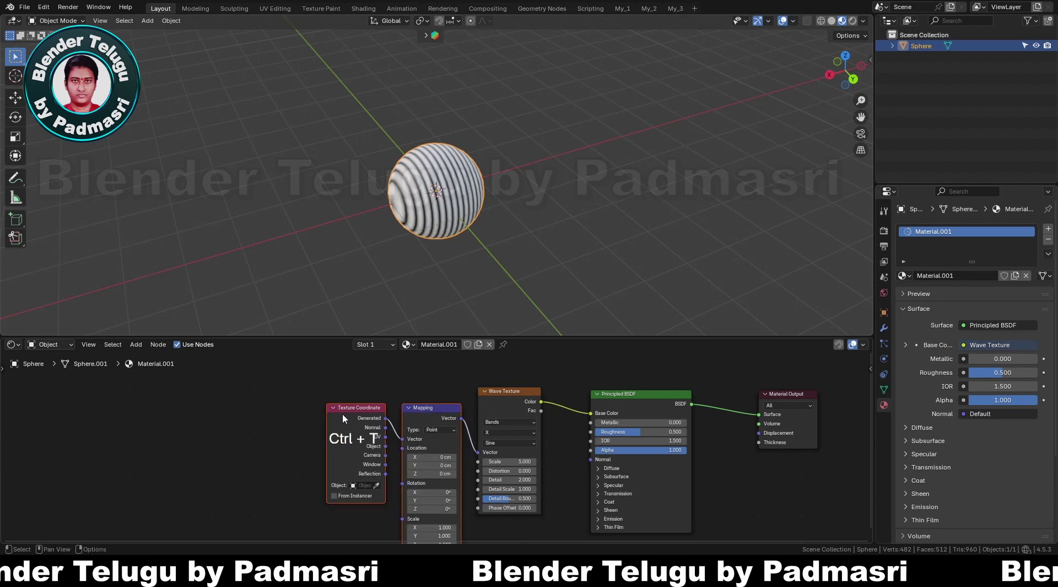
{"action": "left_click_drag", "start_coordinate": [421, 409], "coordinate": [178, 379]}
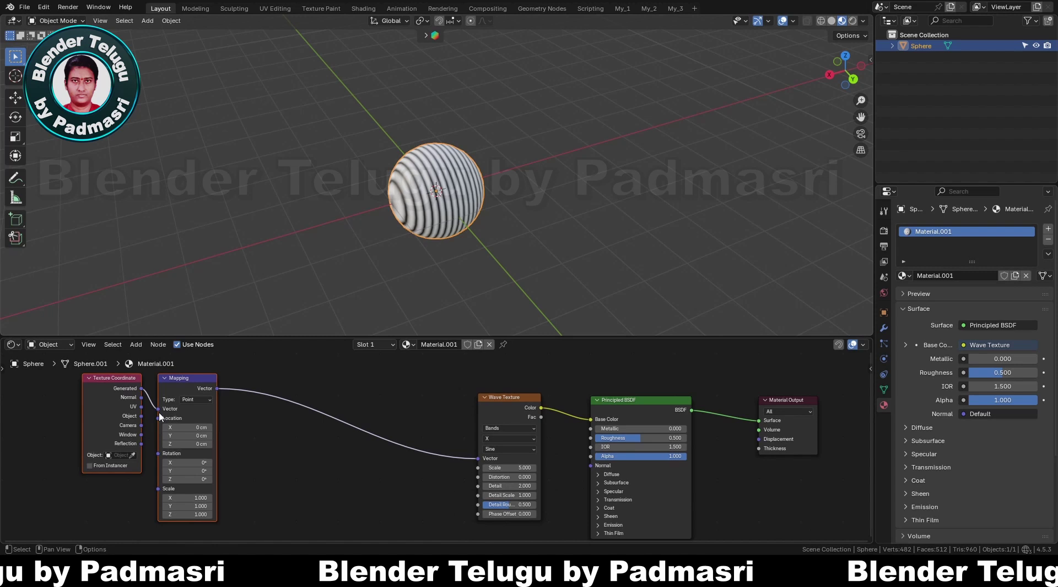
{"action": "left_click_drag", "start_coordinate": [153, 415], "coordinate": [158, 409]}
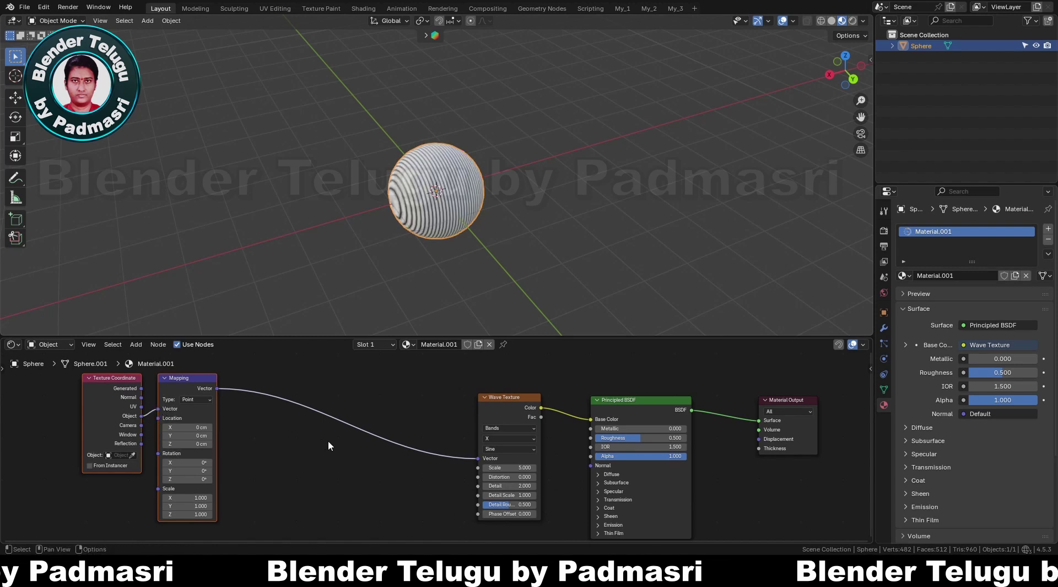
Set the Wave Texture's band direction to Z.
{"action": "scroll", "coordinate": [408, 455], "scroll_direction": "down", "scroll_amount": 1}
{"action": "middle_click_drag", "start_coordinate": [408, 455], "coordinate": [452, 427]}
{"action": "middle_click_drag", "start_coordinate": [482, 194], "coordinate": [477, 216]}
{"action": "scroll", "coordinate": [477, 216], "scroll_direction": "up", "scroll_amount": 3}
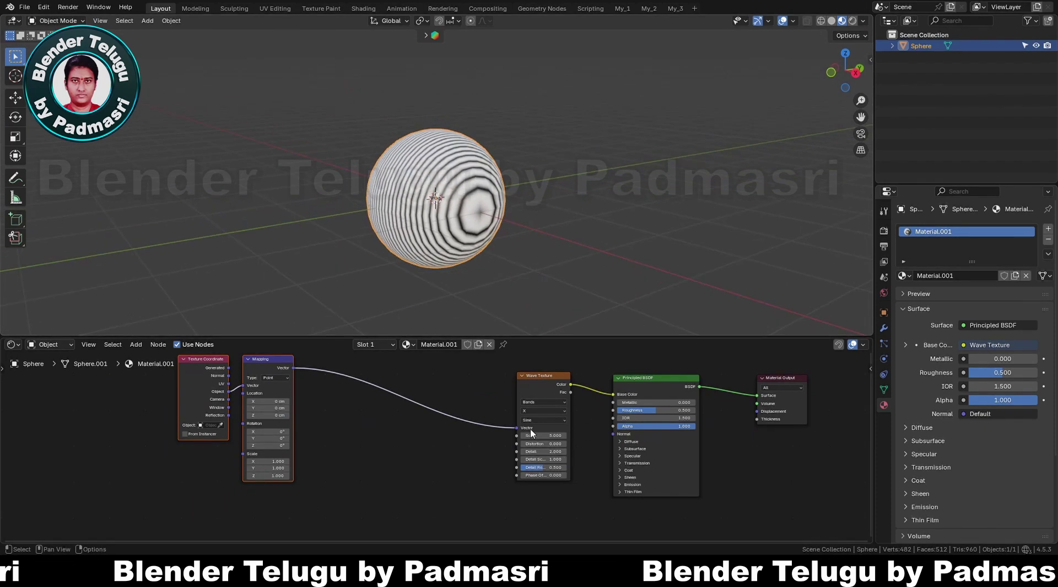
{"action": "middle_click_drag", "start_coordinate": [473, 225], "coordinate": [517, 218]}
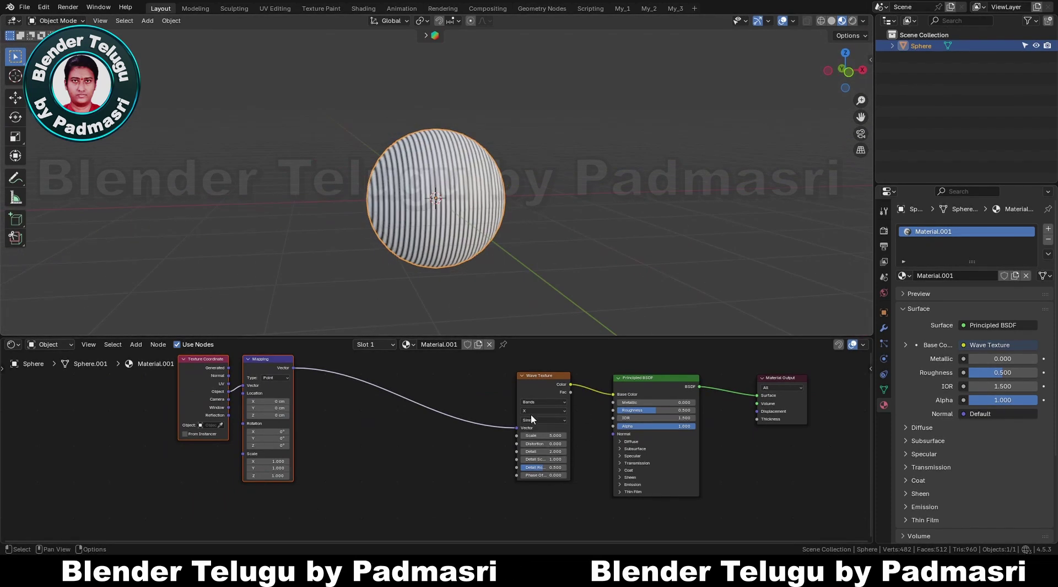
{"action": "left_click", "coordinate": [533, 445]}
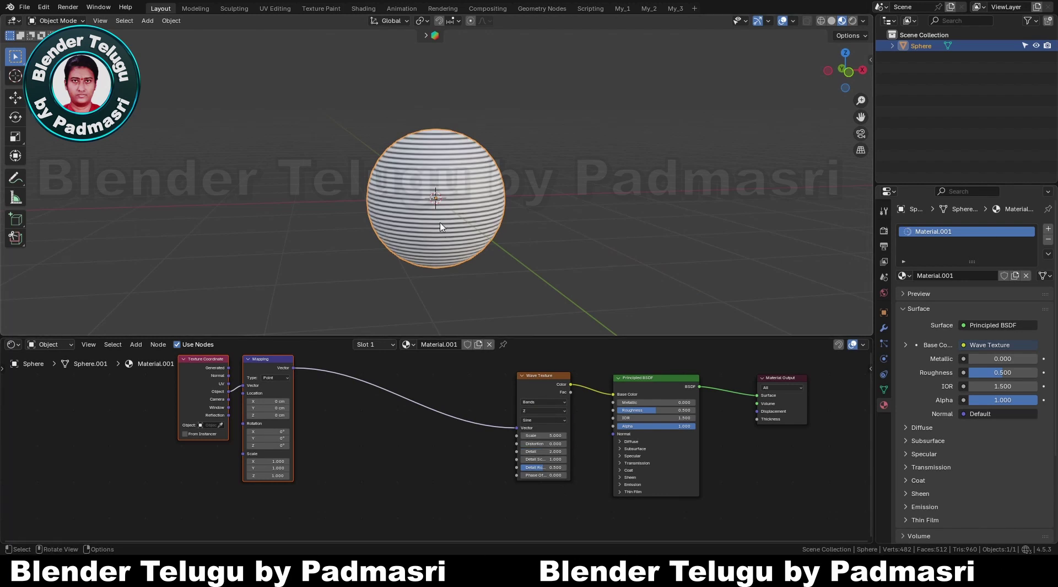
Reduce the Wave Texture's scale to 1.320 to widen the bands on the sphere.
{"action": "middle_click_drag", "start_coordinate": [526, 237], "coordinate": [474, 246]}
{"action": "scroll", "coordinate": [589, 446], "scroll_direction": "up", "scroll_amount": 4}
{"action": "scroll", "coordinate": [589, 453], "scroll_direction": "up", "scroll_amount": 1}
{"action": "left_click_drag", "start_coordinate": [606, 428], "coordinate": [556, 429]}
{"action": "scroll", "coordinate": [484, 409], "scroll_direction": "down", "scroll_amount": 4}
{"action": "mouse_move", "coordinate": [481, 179]}
{"action": "middle_mouse_down"}
{"action": "mouse_move", "coordinate": [477, 170]}
{"action": "mouse_move", "coordinate": [466, 185]}
{"action": "middle_mouse_up"}
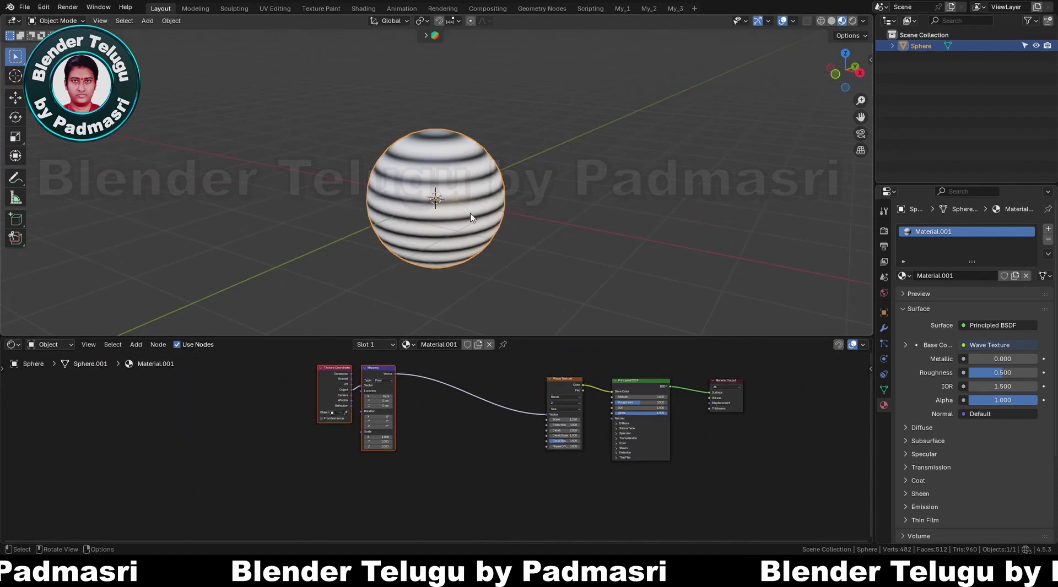
Move the Texture Coordinate and Mapping nodes farther away from the Wave Texture to free space between them.
{"action": "middle_click_drag", "start_coordinate": [467, 428], "coordinate": [543, 427]}
{"action": "left_click_drag", "start_coordinate": [279, 369], "coordinate": [531, 496]}
{"action": "key", "text": "g"}
{"action": "left_click", "coordinate": [444, 493]}
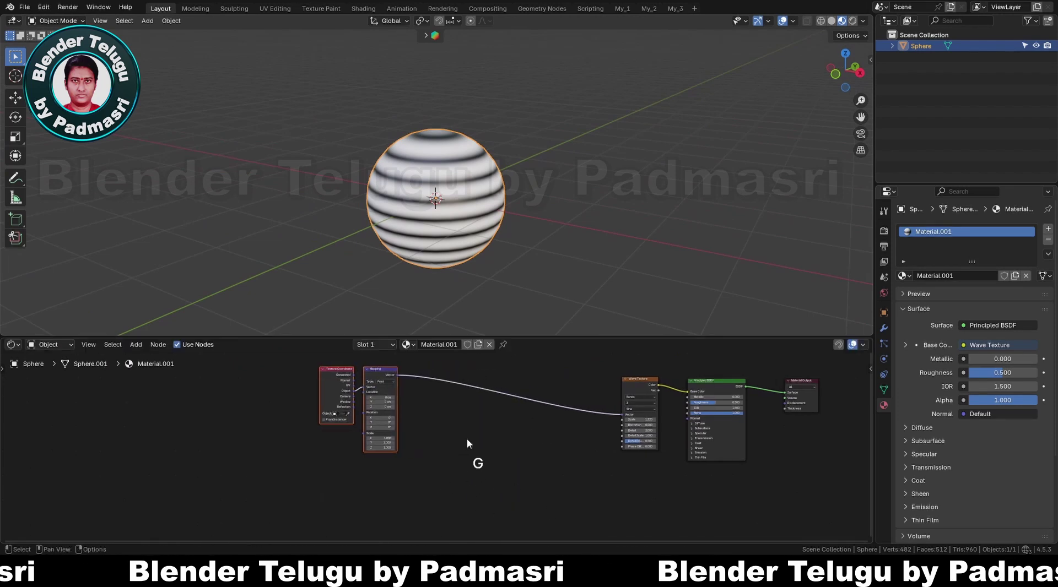
Add a Gradient Texture node near the Mapping node and connect the Mapping's Vector output to its Vector input.
{"action": "key", "text": "shift+a"}
{"action": "mouse_move", "coordinate": [464, 426]}
{"action": "type", "text": "grad"}
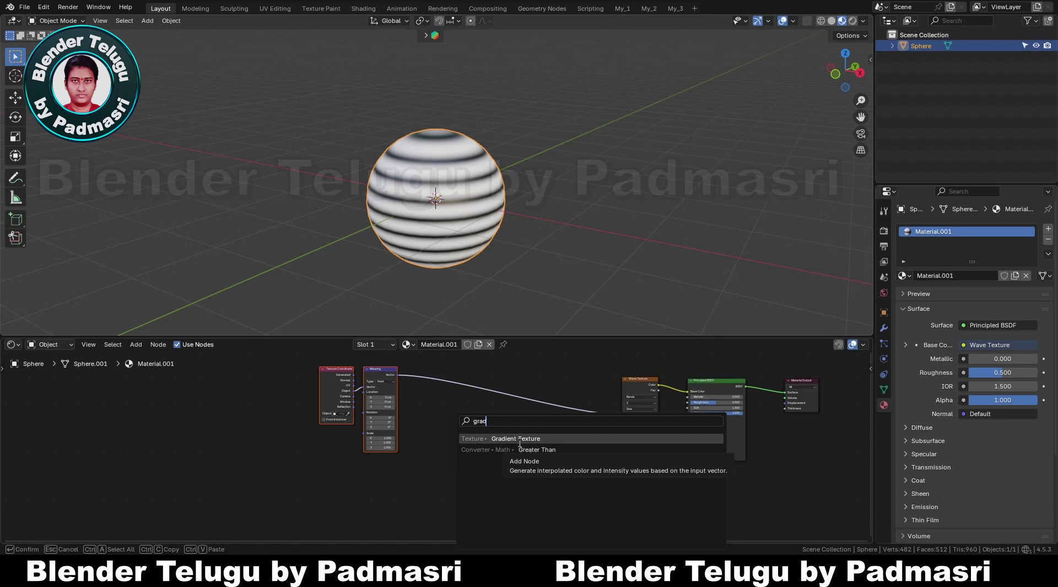
{"action": "left_click", "coordinate": [519, 443]}
{"action": "left_click", "coordinate": [442, 441]}
{"action": "scroll", "coordinate": [443, 440], "scroll_direction": "up", "scroll_amount": 3}
{"action": "middle_click_drag", "start_coordinate": [444, 441], "coordinate": [440, 489]}
{"action": "left_click_drag", "start_coordinate": [365, 370], "coordinate": [420, 488]}
{"action": "middle_click_drag", "start_coordinate": [520, 469], "coordinate": [452, 428]}
{"action": "left_click_drag", "start_coordinate": [378, 414], "coordinate": [362, 434]}
{"action": "scroll", "coordinate": [519, 438], "scroll_direction": "down", "scroll_amount": 5}
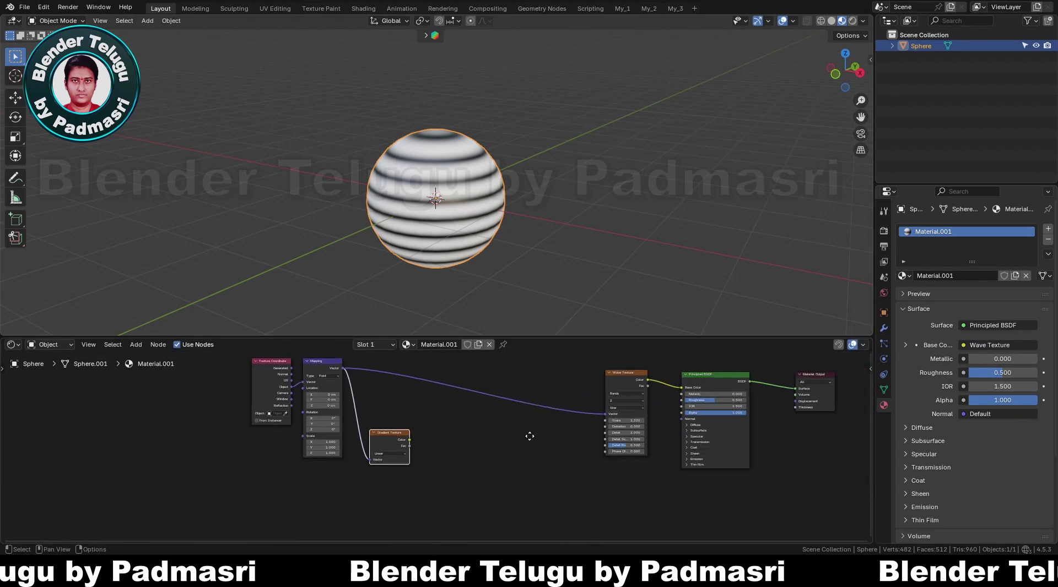
Connect the Gradient Texture's Color to the Material Output's Surface and show the sphere in top view.
{"action": "middle_click_drag", "start_coordinate": [530, 437], "coordinate": [450, 449]}
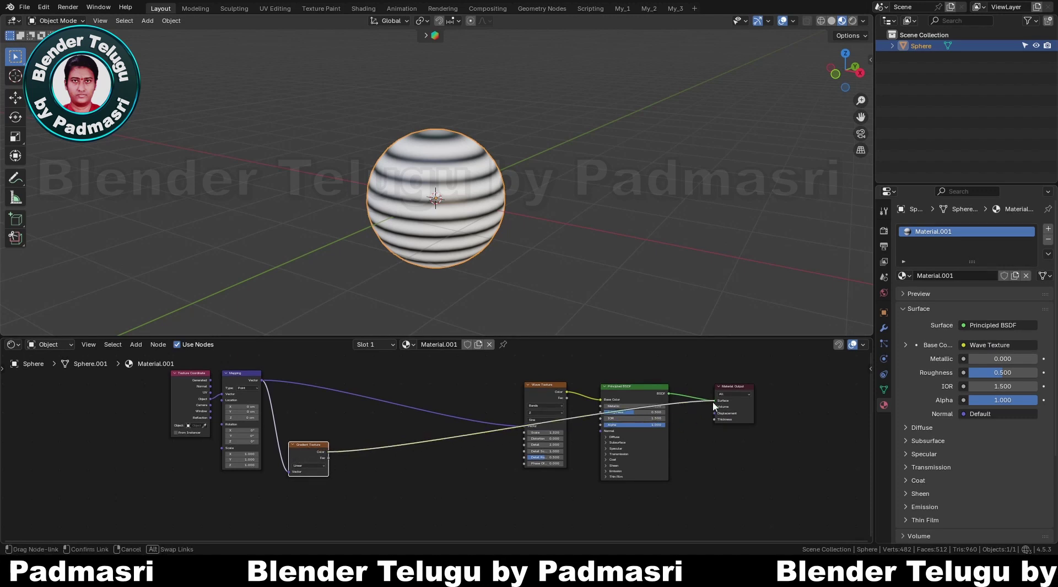
{"action": "left_click_drag", "start_coordinate": [714, 407], "coordinate": [714, 401]}
{"action": "middle_click_drag", "start_coordinate": [597, 425], "coordinate": [692, 418]}
{"action": "key", "text": "KP_7"}
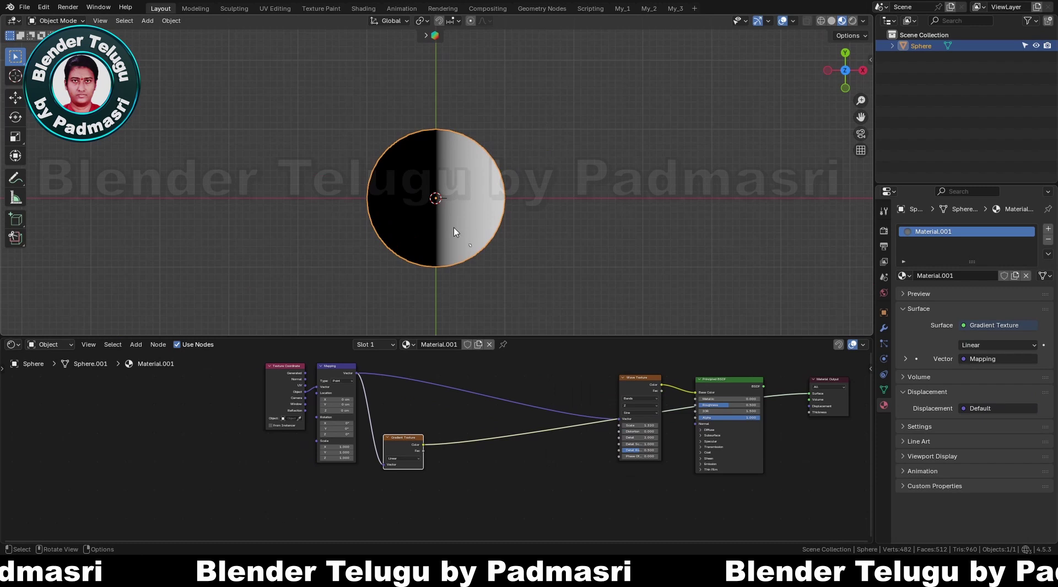
Insert a Math node between the Gradient Texture and the Material Output and set its operation to Ping-Pong.
{"action": "scroll", "coordinate": [466, 441], "scroll_direction": "up", "scroll_amount": 2}
{"action": "key", "text": "shift+a"}
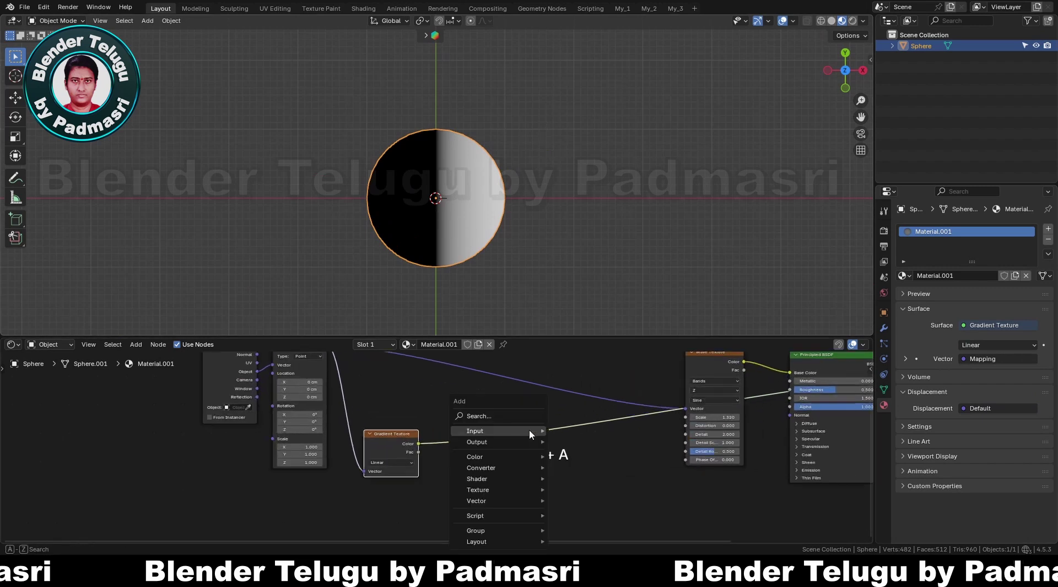
{"action": "type", "text": "m"}
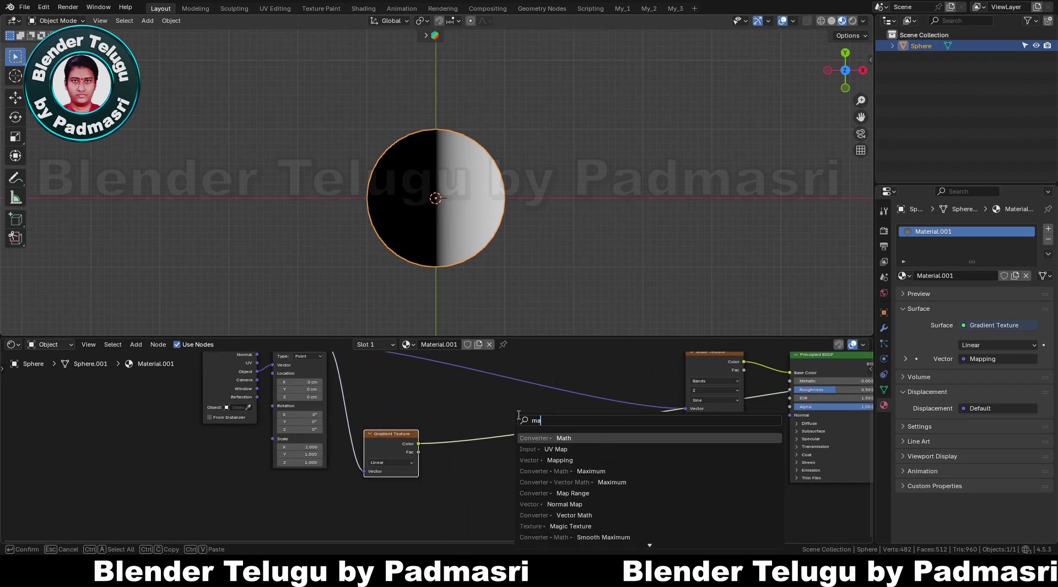
{"action": "type", "text": "a"}
{"action": "key", "text": "Return"}
{"action": "left_click", "coordinate": [447, 429]}
{"action": "scroll", "coordinate": [451, 487], "scroll_direction": "up", "scroll_amount": 2}
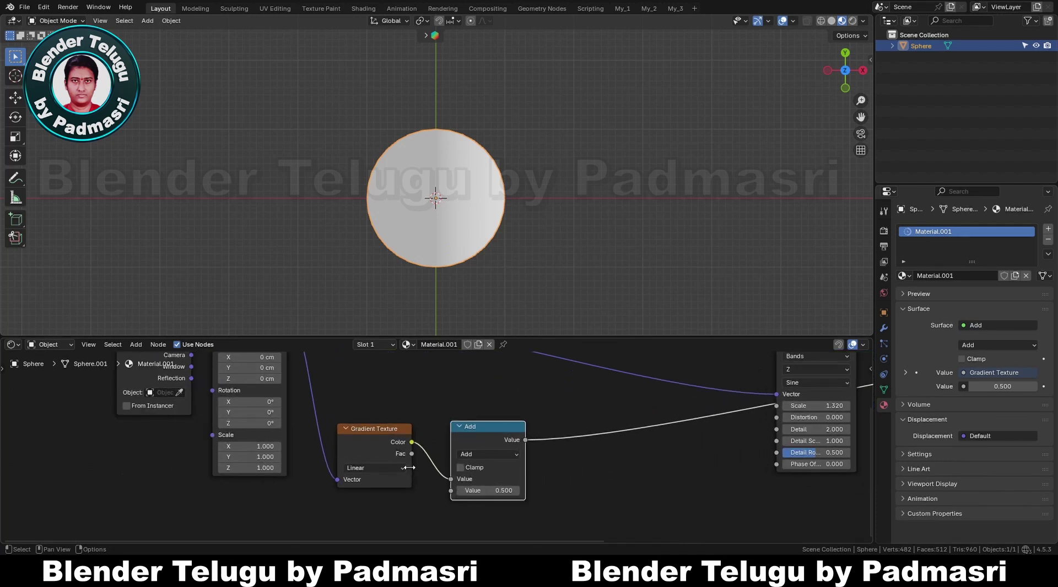
{"action": "left_click", "coordinate": [491, 454]}
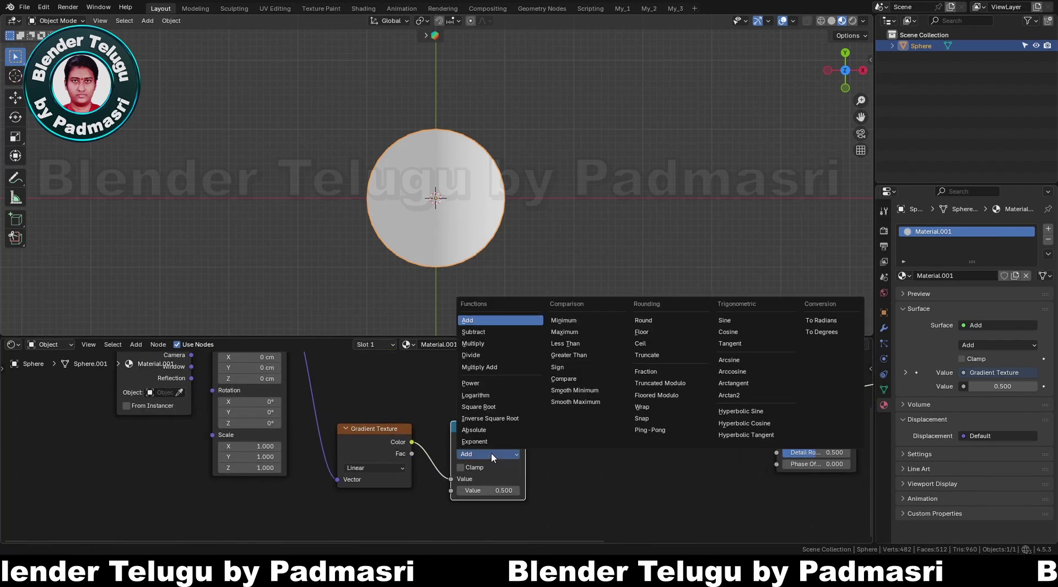
{"action": "left_click", "coordinate": [653, 432]}
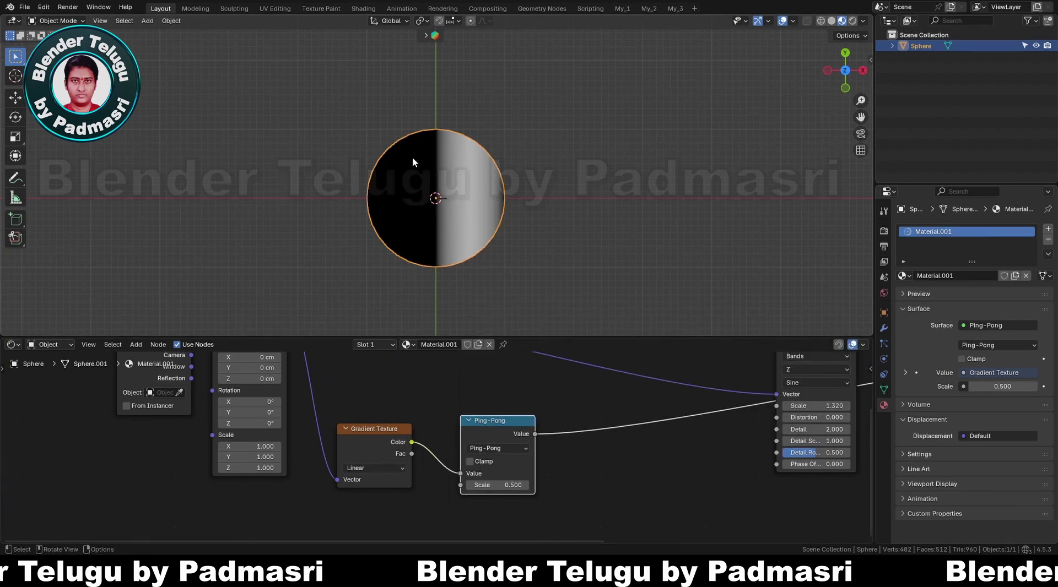
Change the gradient type to Radial and set the Ping-Pong scale to 0.05.
{"action": "left_click", "coordinate": [383, 466]}
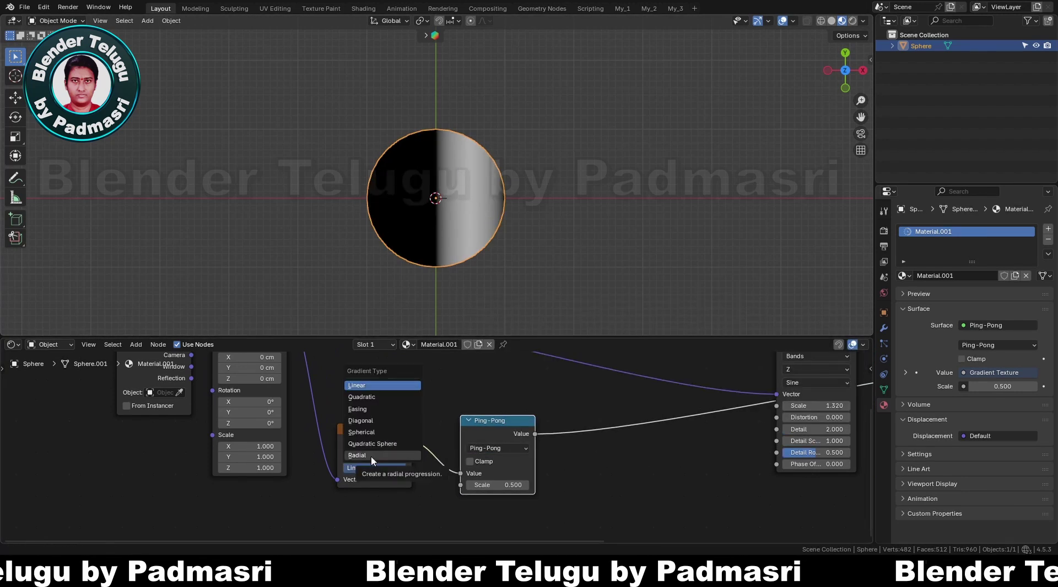
{"action": "left_click", "coordinate": [372, 456]}
{"action": "scroll", "coordinate": [437, 445], "scroll_direction": "up", "scroll_amount": 2}
{"action": "left_click_drag", "start_coordinate": [521, 498], "coordinate": [498, 498], "text": "shift"}
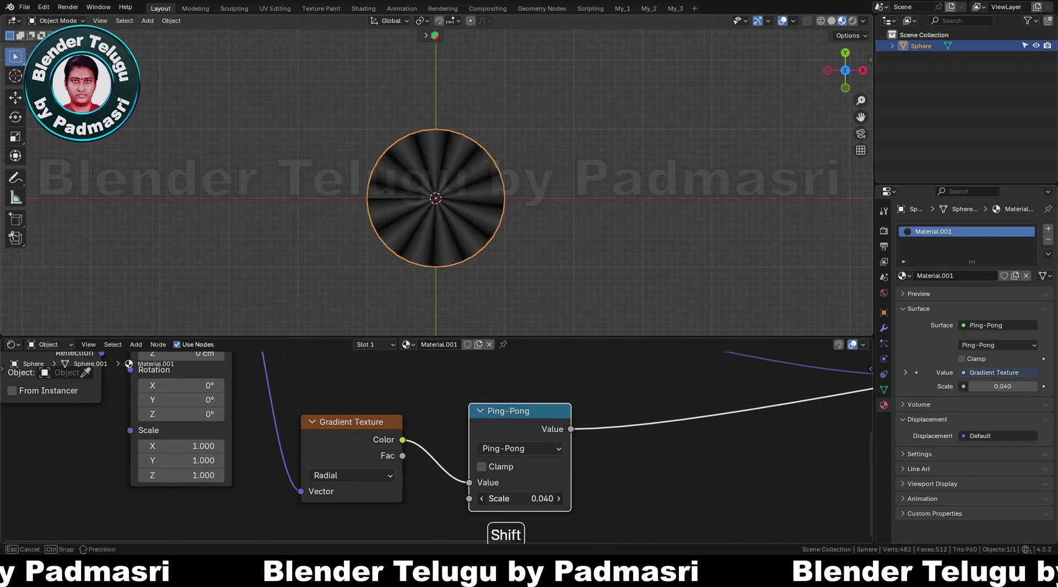
{"action": "left_click", "coordinate": [535, 500]}
{"action": "type", "text": ".05"}
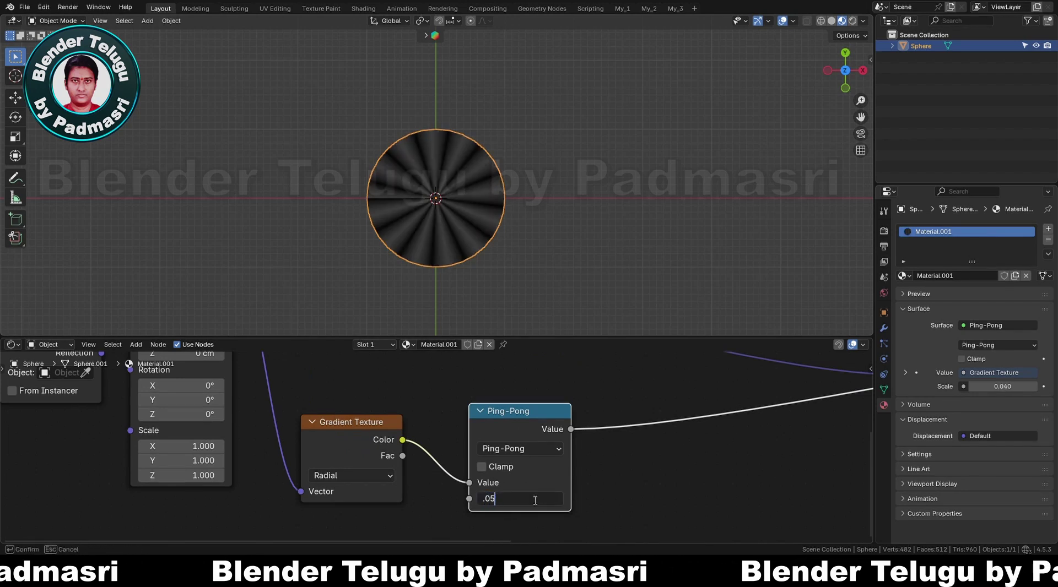
{"action": "key", "text": "Return"}
{"action": "middle_click_drag", "start_coordinate": [481, 315], "coordinate": [461, 193]}
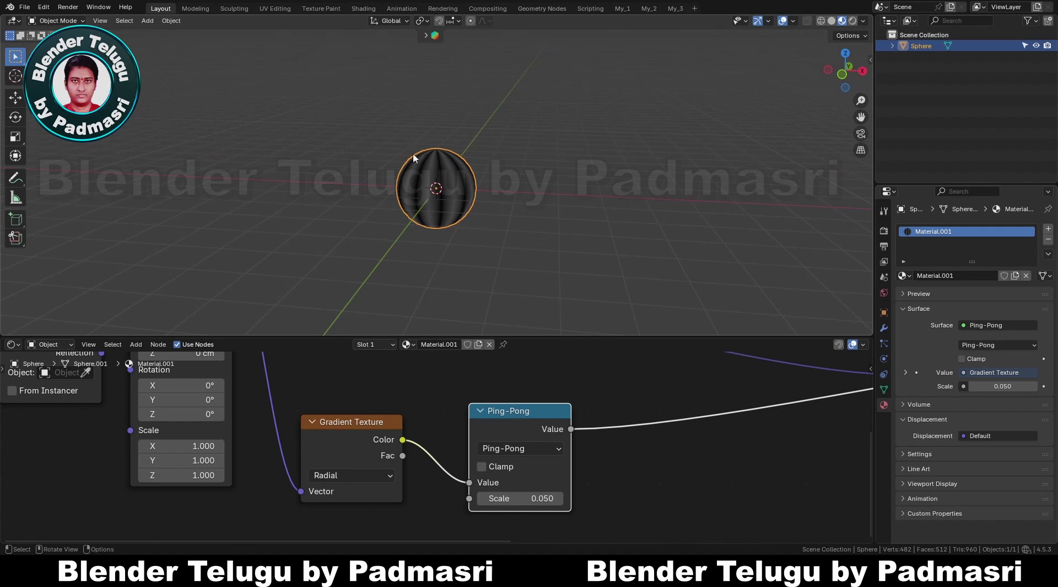
Compare the Principled BSDF with the Ping-Pong pattern by feeding each in turn to the Material Output's Surface.
{"action": "scroll", "coordinate": [711, 447], "scroll_direction": "down", "scroll_amount": 4}
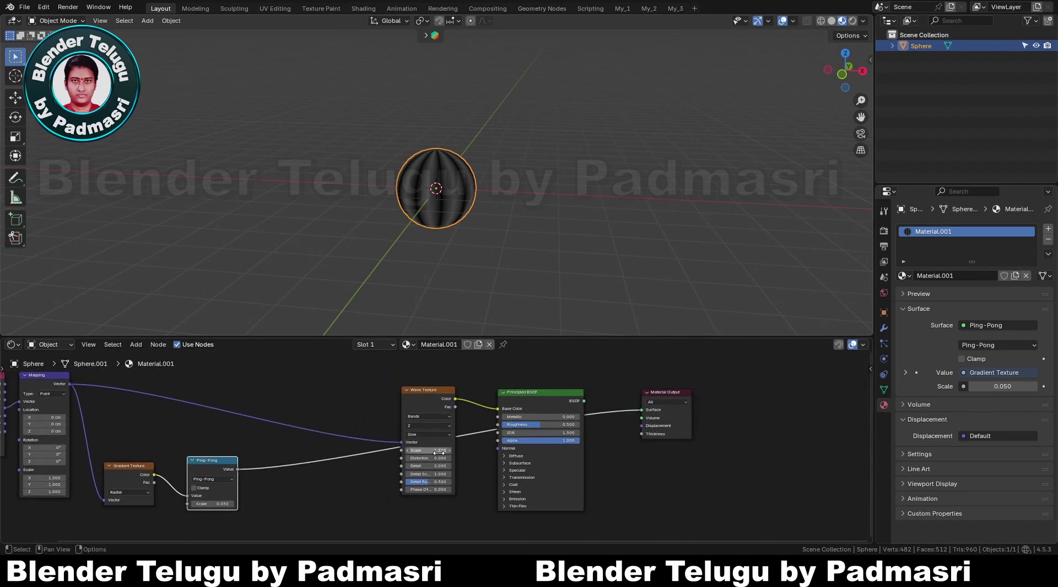
{"action": "left_click_drag", "start_coordinate": [584, 401], "coordinate": [644, 410]}
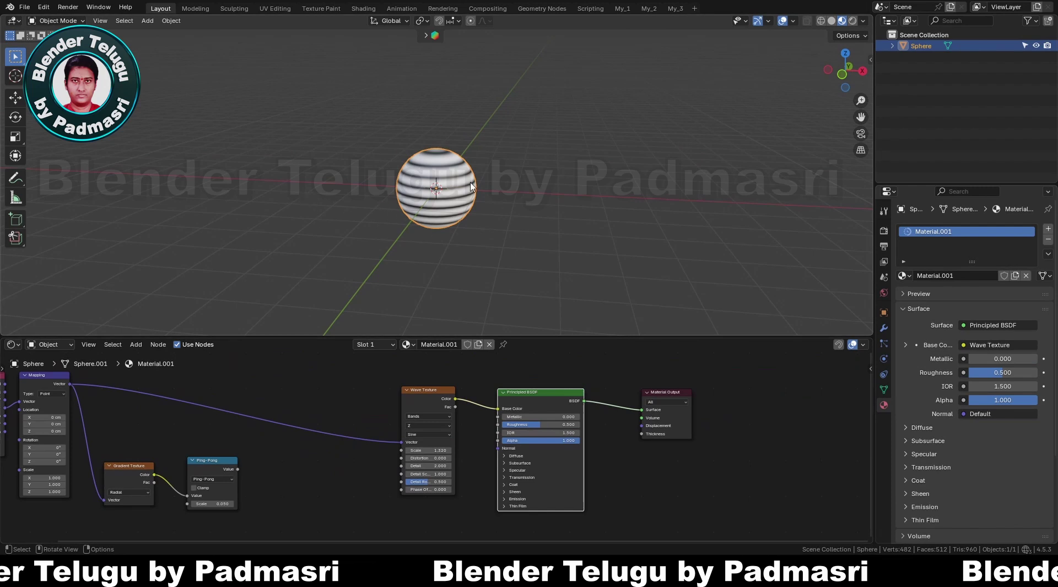
{"action": "left_click_drag", "start_coordinate": [237, 469], "coordinate": [641, 411]}
Add a Combine XYZ node beyond the Ping-Pong node and connect the Ping-Pong's Value to its Z input.
{"action": "scroll", "coordinate": [356, 432], "scroll_direction": "down", "scroll_amount": 1}
{"action": "middle_click_drag", "start_coordinate": [357, 431], "coordinate": [472, 412]}
{"action": "scroll", "coordinate": [439, 436], "scroll_direction": "down", "scroll_amount": 1}
{"action": "scroll", "coordinate": [429, 448], "scroll_direction": "up", "scroll_amount": 3}
{"action": "scroll", "coordinate": [443, 487], "scroll_direction": "up", "scroll_amount": 3}
{"action": "key", "text": "shift+a"}
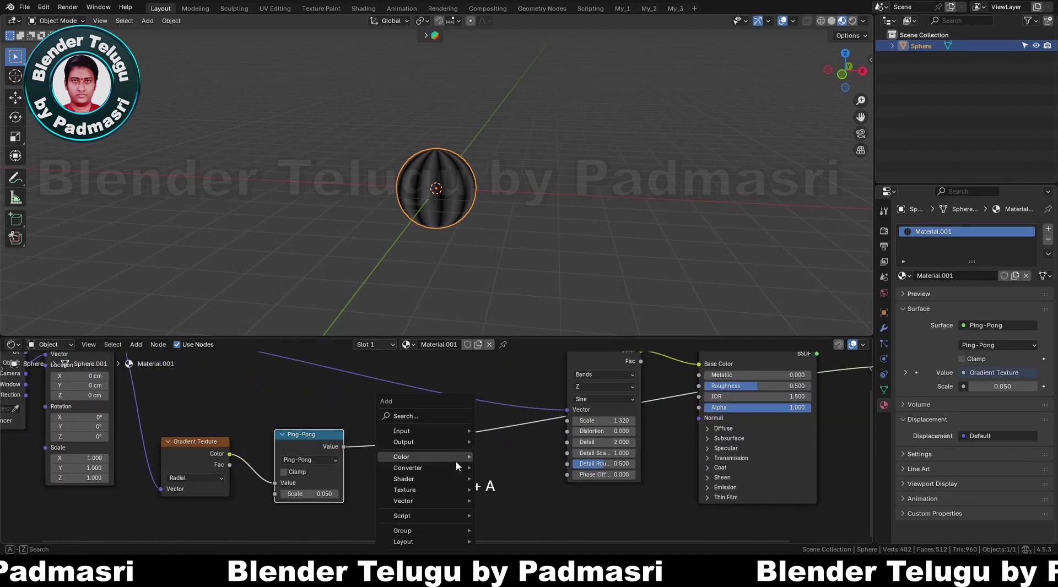
{"action": "left_click", "coordinate": [440, 414]}
{"action": "left_click", "coordinate": [520, 481]}
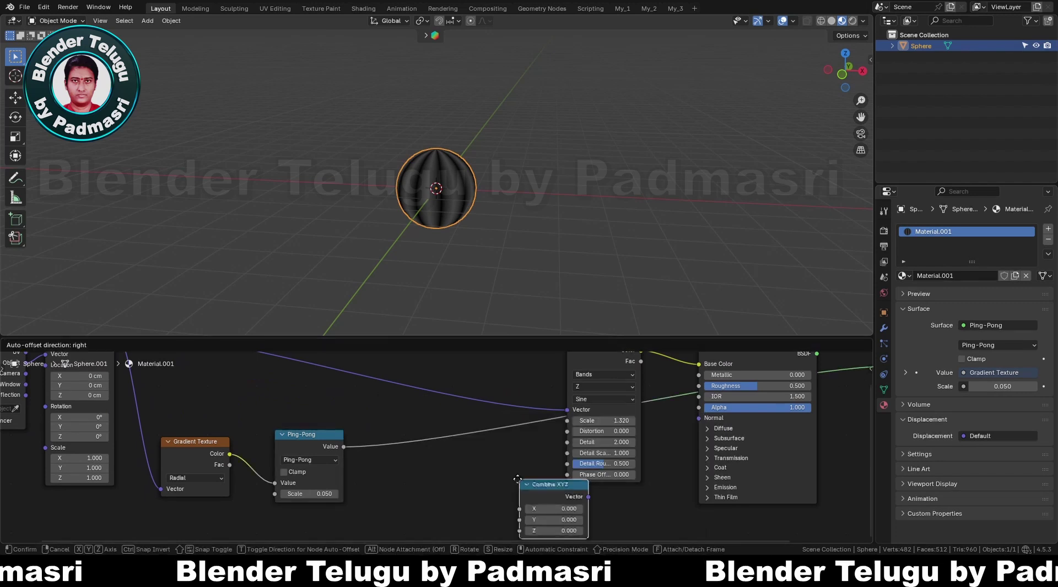
{"action": "left_click", "coordinate": [486, 462]}
{"action": "left_click_drag", "start_coordinate": [344, 447], "coordinate": [468, 511]}
Reconnect the Principled BSDF to the Material Output's Surface and move it up together with the Wave Texture.
{"action": "scroll", "coordinate": [534, 463], "scroll_direction": "down", "scroll_amount": 3}
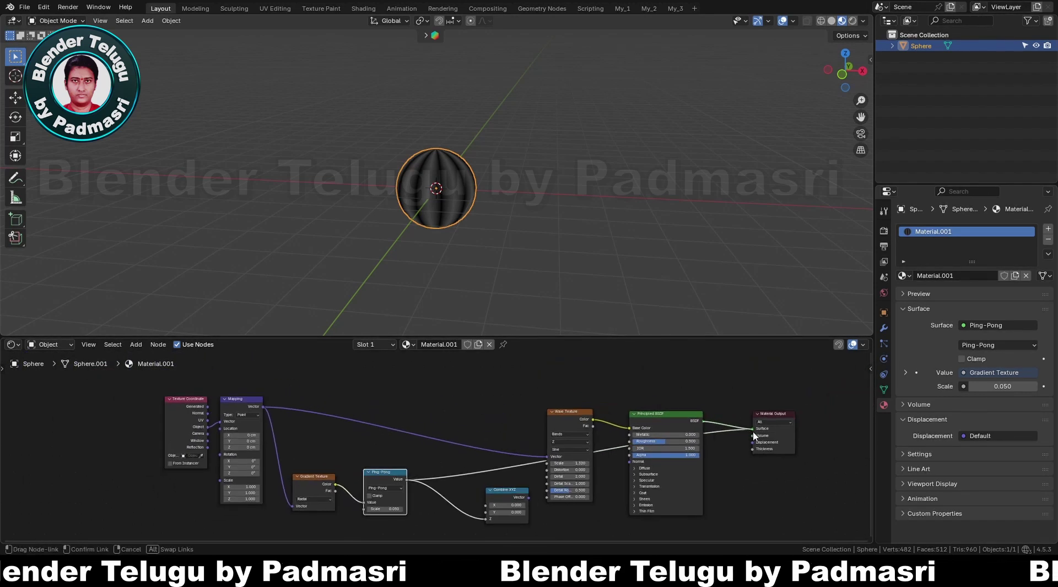
{"action": "left_click_drag", "start_coordinate": [753, 432], "coordinate": [752, 431]}
{"action": "left_click_drag", "start_coordinate": [531, 395], "coordinate": [648, 463]}
{"action": "key", "text": "g"}
{"action": "left_click", "coordinate": [662, 431]}
Insert a Vector Math node set to Add on the link between the Mapping and Wave Texture nodes.
{"action": "key", "text": "shift+a"}
{"action": "left_click", "coordinate": [416, 416]}
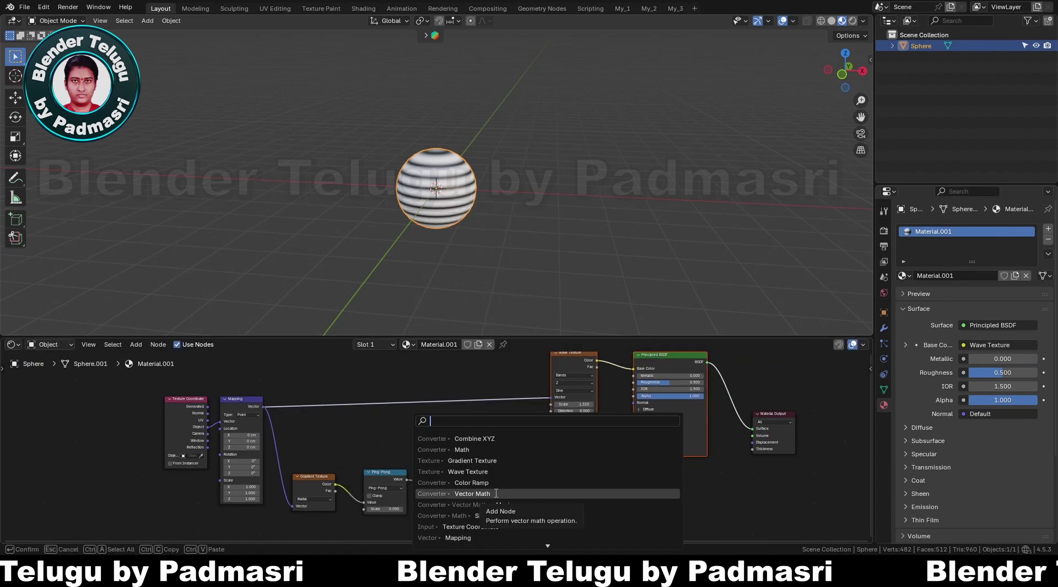
{"action": "left_click", "coordinate": [496, 494]}
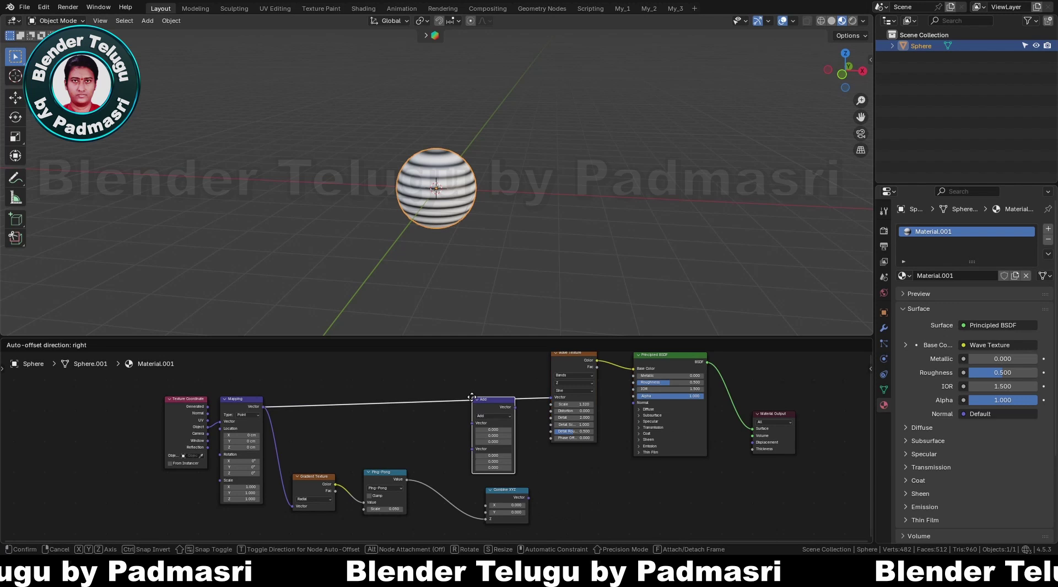
{"action": "left_click", "coordinate": [480, 384]}
{"action": "scroll", "coordinate": [585, 424], "scroll_direction": "up", "scroll_amount": 2}
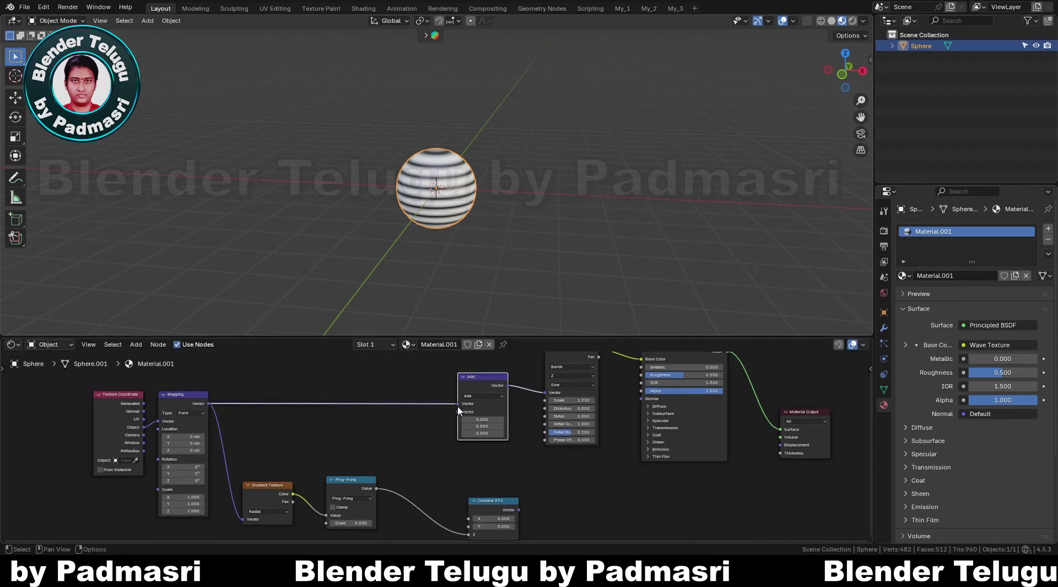
Move the Combine XYZ node closer to Ping-Pong and connect its Vector output to the Add node's second Vector input.
{"action": "middle_click_drag", "start_coordinate": [479, 502], "coordinate": [439, 465]}
{"action": "left_click_drag", "start_coordinate": [439, 464], "coordinate": [384, 448]}
{"action": "scroll", "coordinate": [434, 480], "scroll_direction": "up", "scroll_amount": 1}
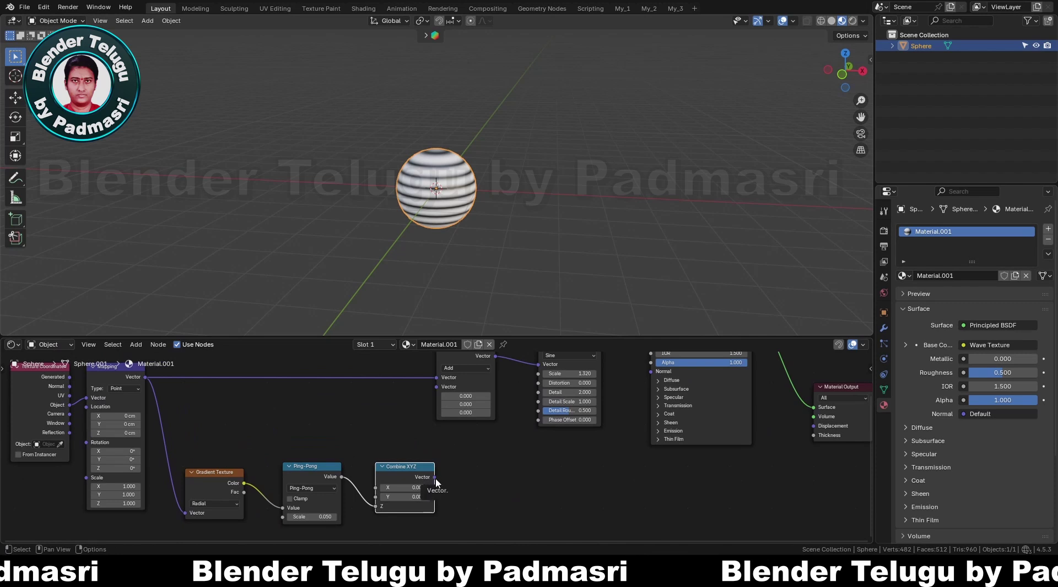
{"action": "left_click_drag", "start_coordinate": [431, 393], "coordinate": [434, 390]}
Tidy the positions of the Combine XYZ and Ping-Pong nodes below the Add node and inspect the sphere's zigzag bands.
{"action": "scroll", "coordinate": [449, 446], "scroll_direction": "down", "scroll_amount": 2}
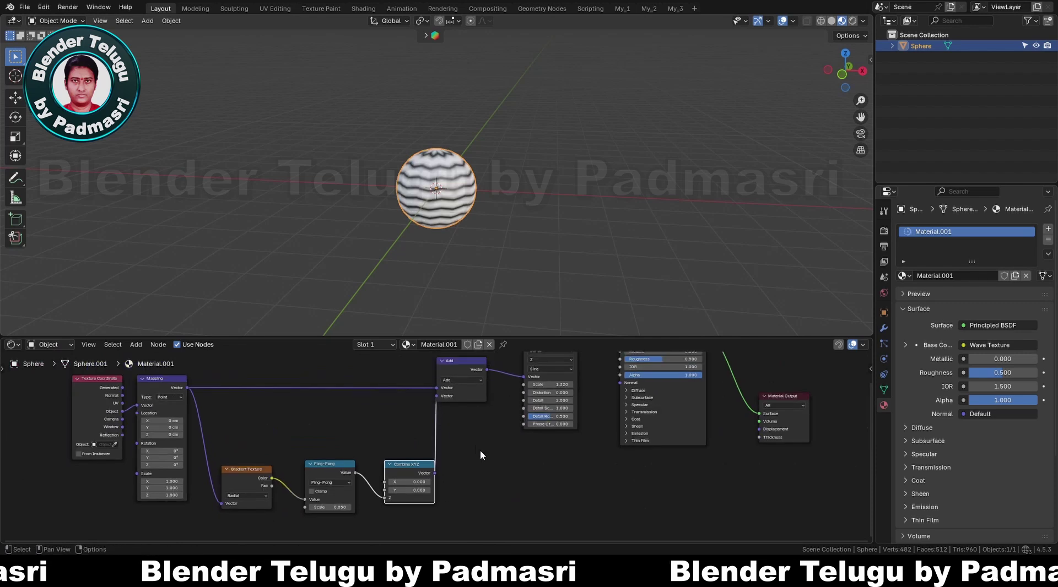
{"action": "middle_click_drag", "start_coordinate": [477, 444], "coordinate": [528, 440]}
{"action": "left_click_drag", "start_coordinate": [457, 455], "coordinate": [441, 444]}
{"action": "scroll", "coordinate": [380, 440], "scroll_direction": "up", "scroll_amount": 3}
{"action": "left_click_drag", "start_coordinate": [374, 458], "coordinate": [364, 452]}
{"action": "middle_click_drag", "start_coordinate": [373, 303], "coordinate": [519, 240]}
{"action": "scroll", "coordinate": [516, 249], "scroll_direction": "up", "scroll_amount": 5}
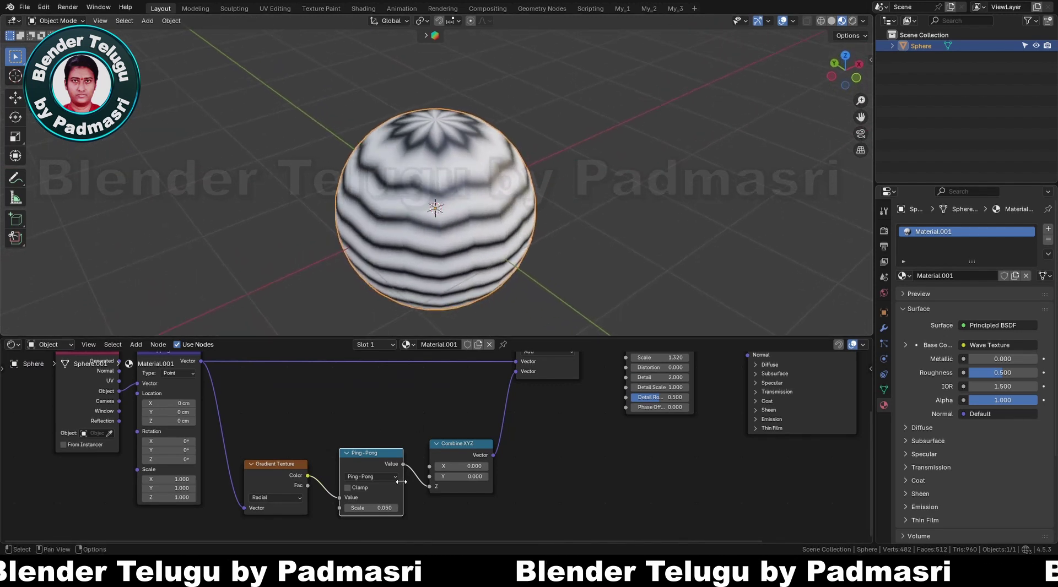
Insert a Math node set to Multiply on the link between the Ping-Pong and Combine XYZ nodes.
{"action": "scroll", "coordinate": [403, 483], "scroll_direction": "up", "scroll_amount": 1}
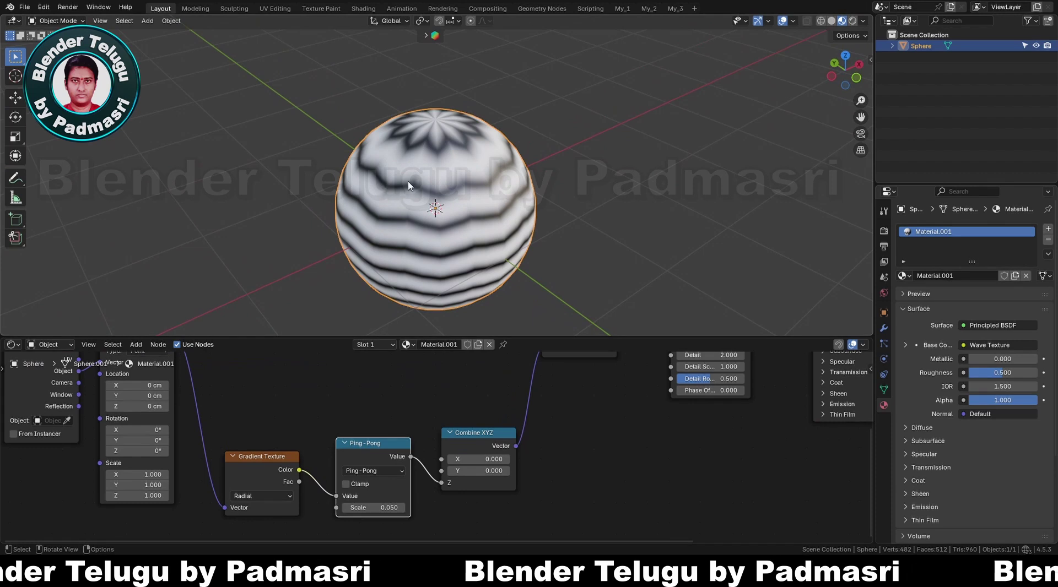
{"action": "scroll", "coordinate": [529, 509], "scroll_direction": "down", "scroll_amount": 1}
{"action": "key", "text": "shift+a"}
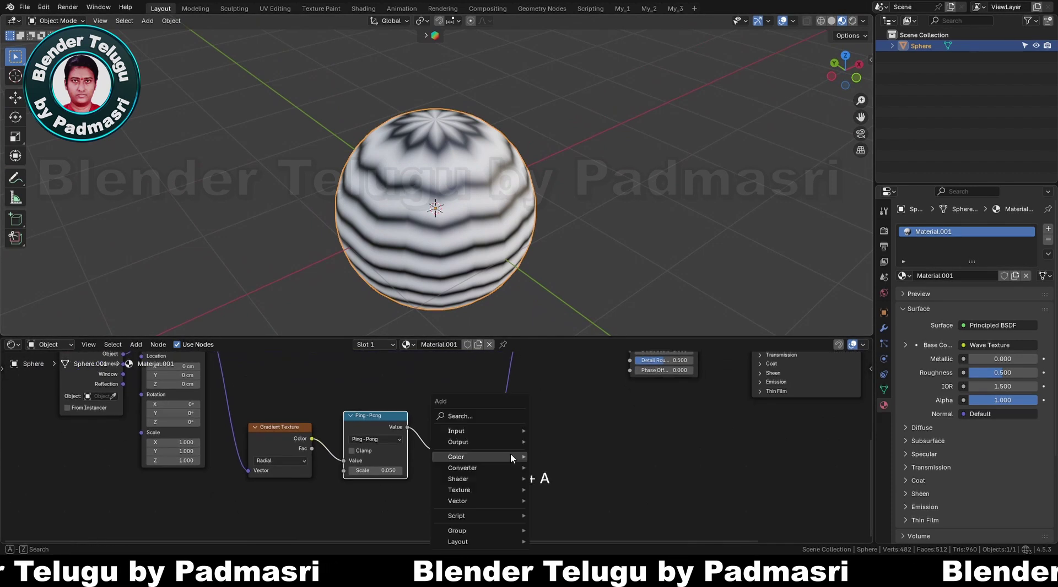
{"action": "left_click", "coordinate": [503, 417]}
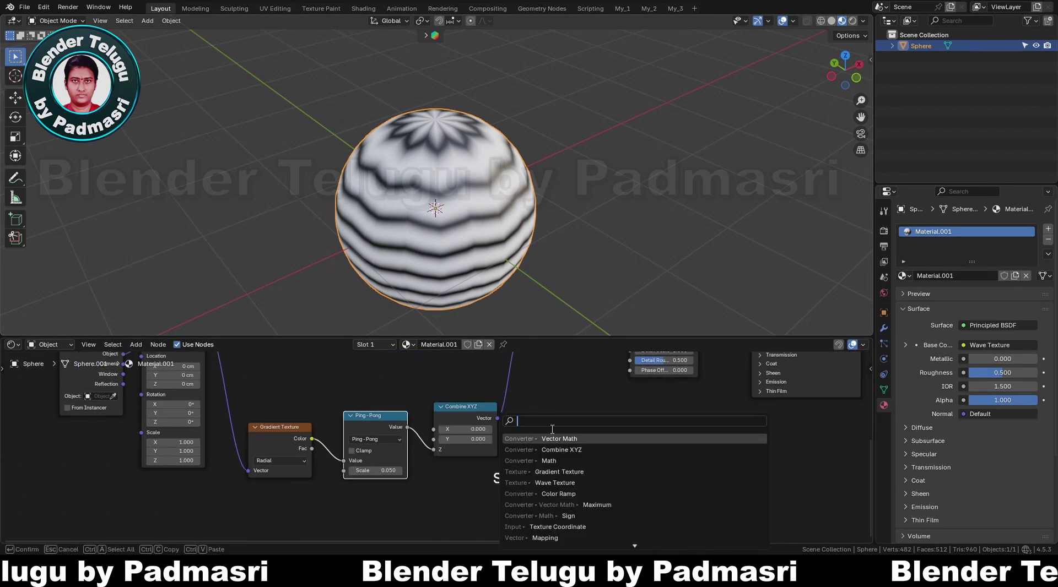
{"action": "left_click", "coordinate": [550, 460]}
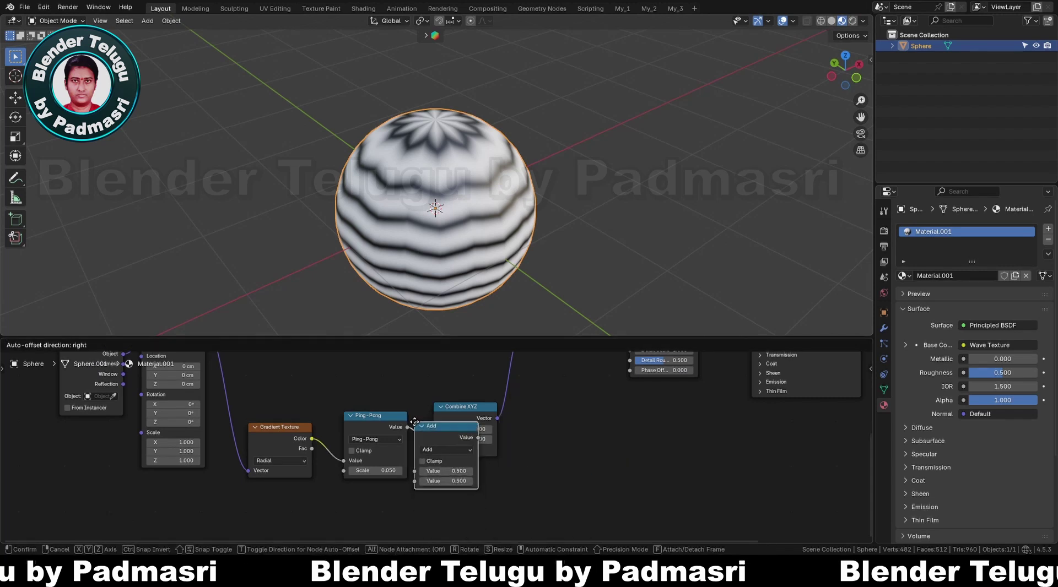
{"action": "left_click", "coordinate": [416, 421]}
{"action": "scroll", "coordinate": [440, 451], "scroll_direction": "up", "scroll_amount": 1}
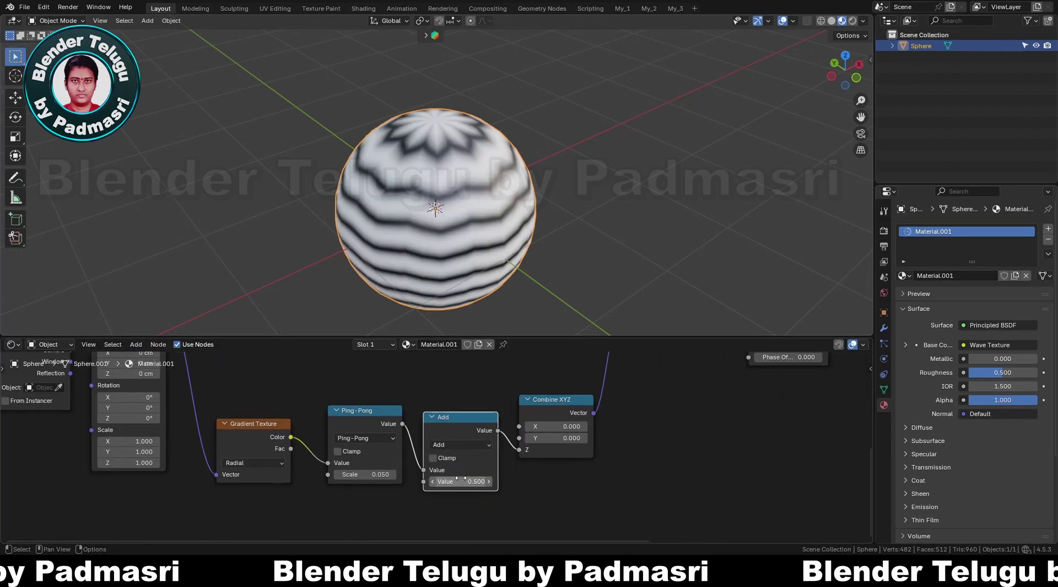
{"action": "left_click", "coordinate": [446, 447]}
{"action": "left_click", "coordinate": [451, 336]}
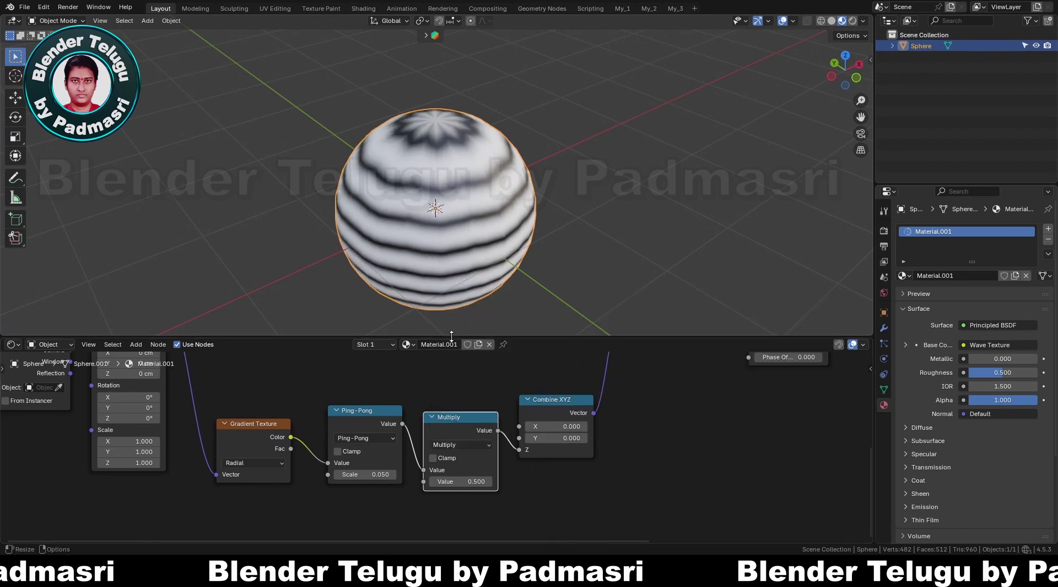
Set the Multiply node's value to 2.94 and check the zigzag bands around the sphere.
{"action": "scroll", "coordinate": [435, 443], "scroll_direction": "up", "scroll_amount": 1}
{"action": "left_click_drag", "start_coordinate": [461, 481], "coordinate": [511, 485]}
{"action": "middle_click_drag", "start_coordinate": [468, 243], "coordinate": [509, 262]}
{"action": "left_click_drag", "start_coordinate": [462, 484], "coordinate": [481, 485], "text": "shift"}
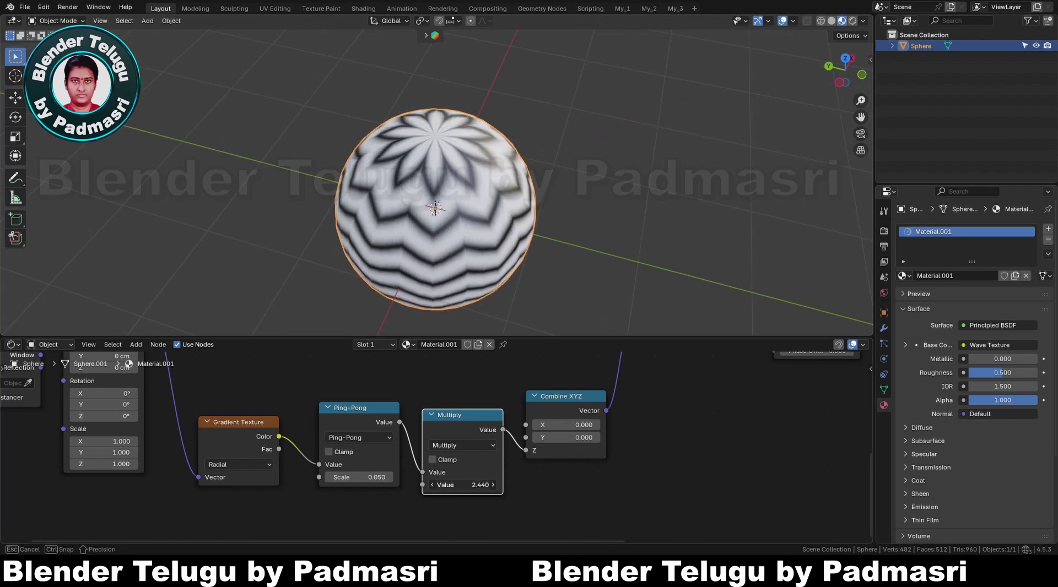
{"action": "scroll", "coordinate": [520, 489], "scroll_direction": "down", "scroll_amount": 1}
{"action": "middle_click_drag", "start_coordinate": [520, 489], "coordinate": [589, 480]}
{"action": "middle_click_drag", "start_coordinate": [499, 231], "coordinate": [424, 189]}
Change the Ping-Pong node's operation to Sine and inspect the sphere.
{"action": "scroll", "coordinate": [434, 416], "scroll_direction": "down", "scroll_amount": 1}
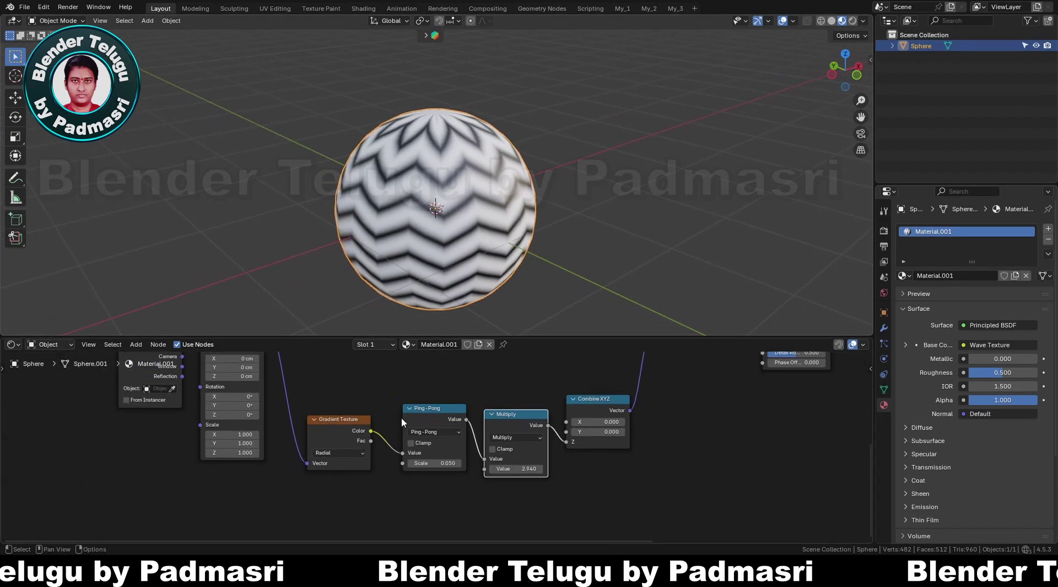
{"action": "left_click", "coordinate": [438, 433]}
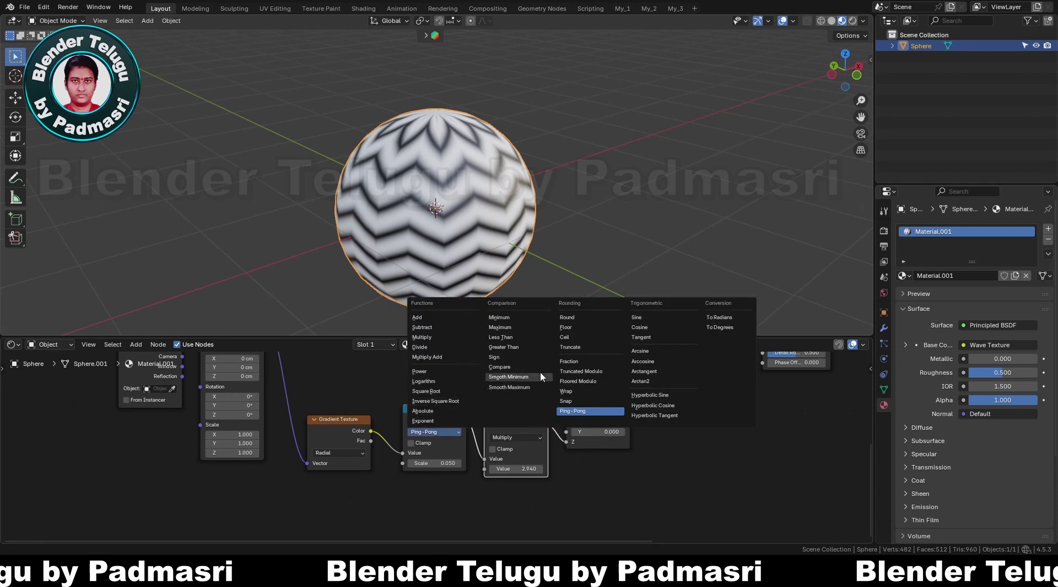
{"action": "left_click", "coordinate": [642, 317]}
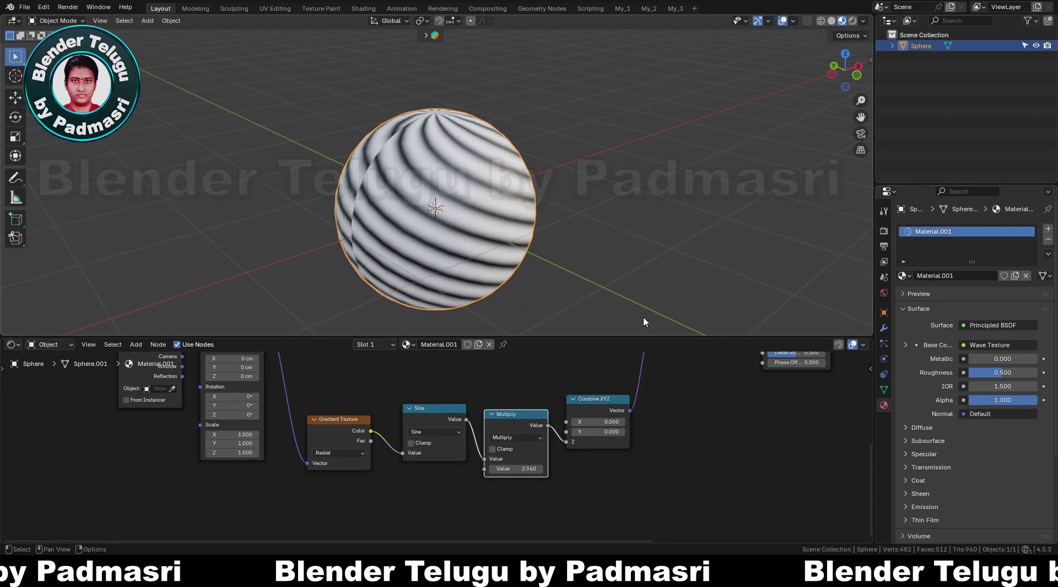
{"action": "middle_click_drag", "start_coordinate": [444, 193], "coordinate": [536, 219]}
Move the Sine, Multiply and Combine XYZ nodes aside and insert a duplicate of Multiply between Gradient Texture and Sine.
{"action": "key", "text": "g"}
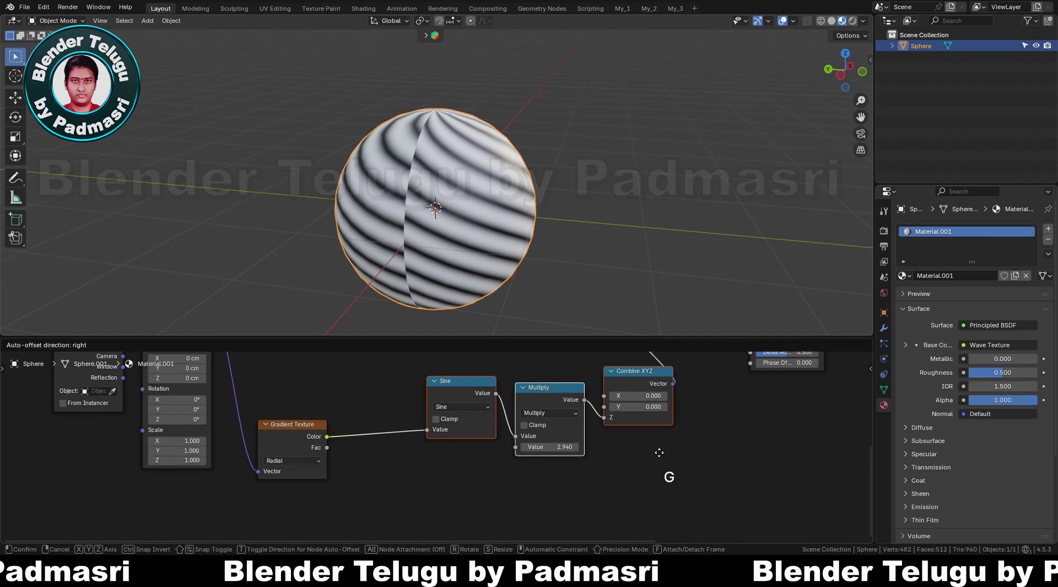
{"action": "left_click", "coordinate": [669, 454]}
{"action": "middle_click_drag", "start_coordinate": [545, 480], "coordinate": [554, 490]}
{"action": "left_click", "coordinate": [569, 402]}
{"action": "key", "text": "shift+d"}
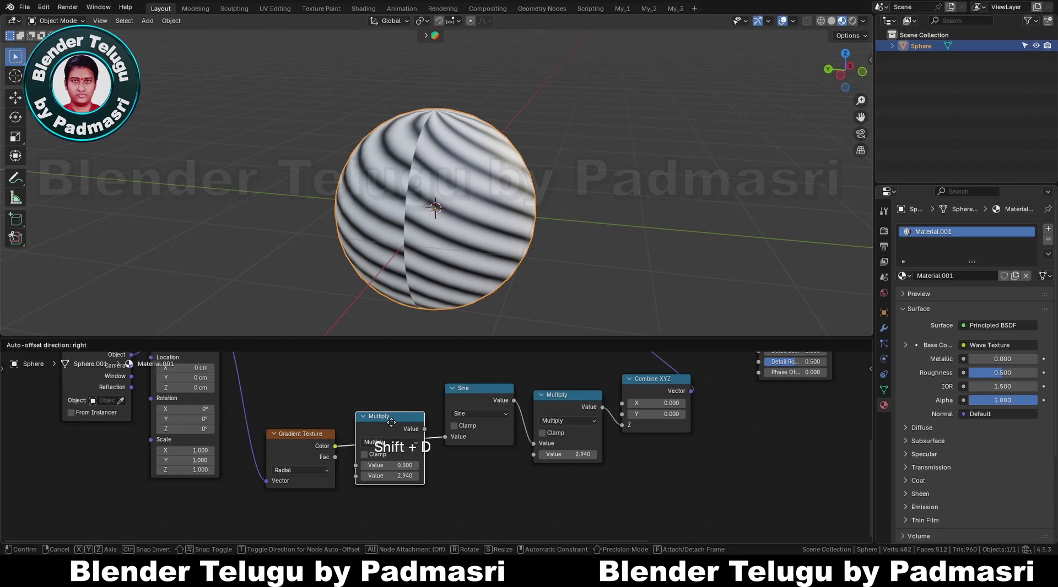
{"action": "left_click", "coordinate": [391, 422]}
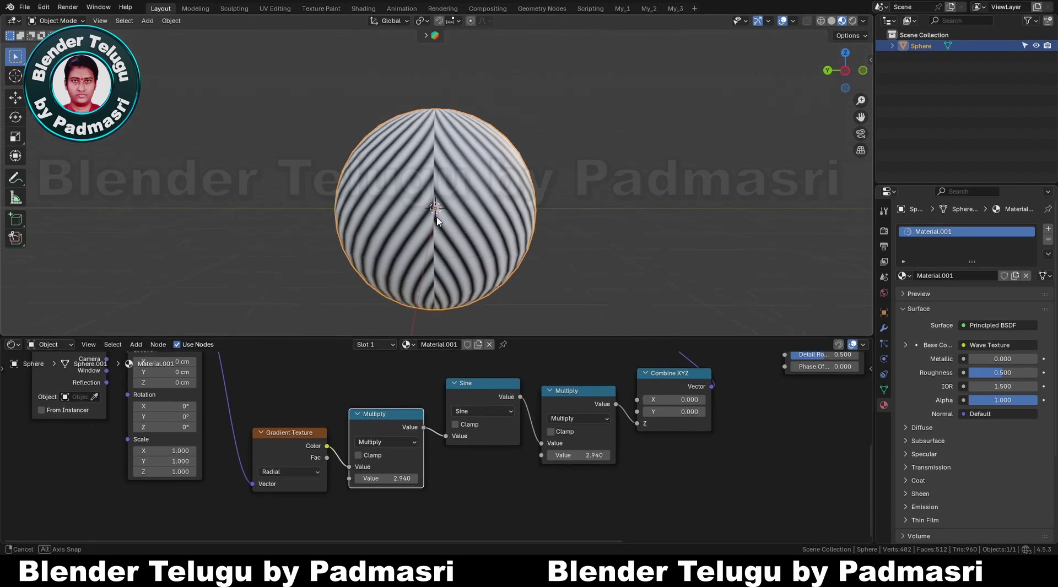
Set the Multiply before Sine to 34.44 and the Multiply after Sine to 0.03, checking the waves on the sphere.
{"action": "scroll", "coordinate": [408, 517], "scroll_direction": "up", "scroll_amount": 1}
{"action": "scroll", "coordinate": [407, 514], "scroll_direction": "up", "scroll_amount": 1}
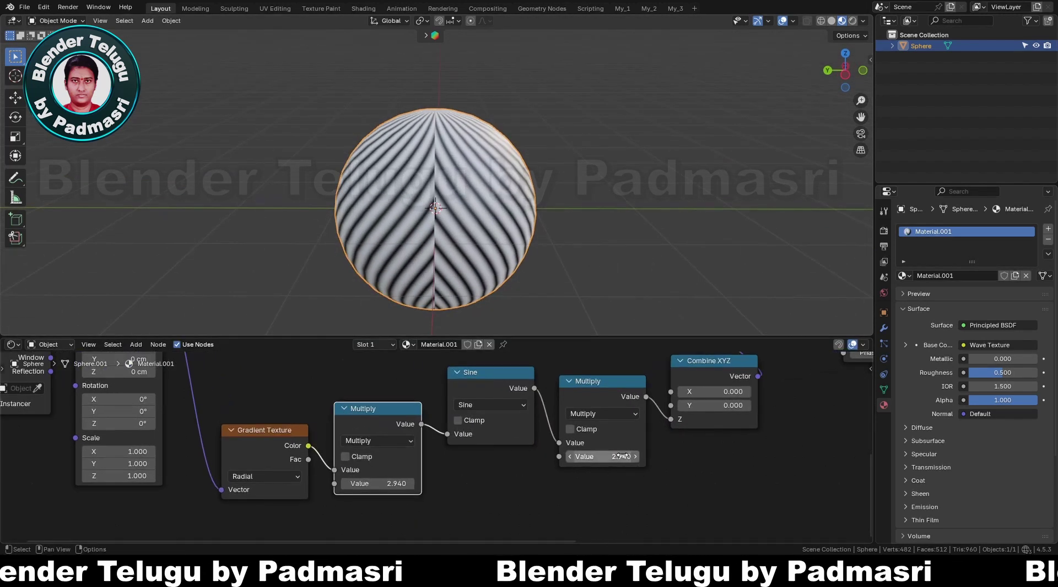
{"action": "left_click_drag", "start_coordinate": [605, 457], "coordinate": [589, 457]}
{"action": "middle_click_drag", "start_coordinate": [465, 208], "coordinate": [554, 249]}
{"action": "left_click_drag", "start_coordinate": [380, 483], "coordinate": [559, 484]}
{"action": "scroll", "coordinate": [573, 242], "scroll_direction": "up", "scroll_amount": 2}
{"action": "middle_click_drag", "start_coordinate": [573, 242], "coordinate": [614, 261]}
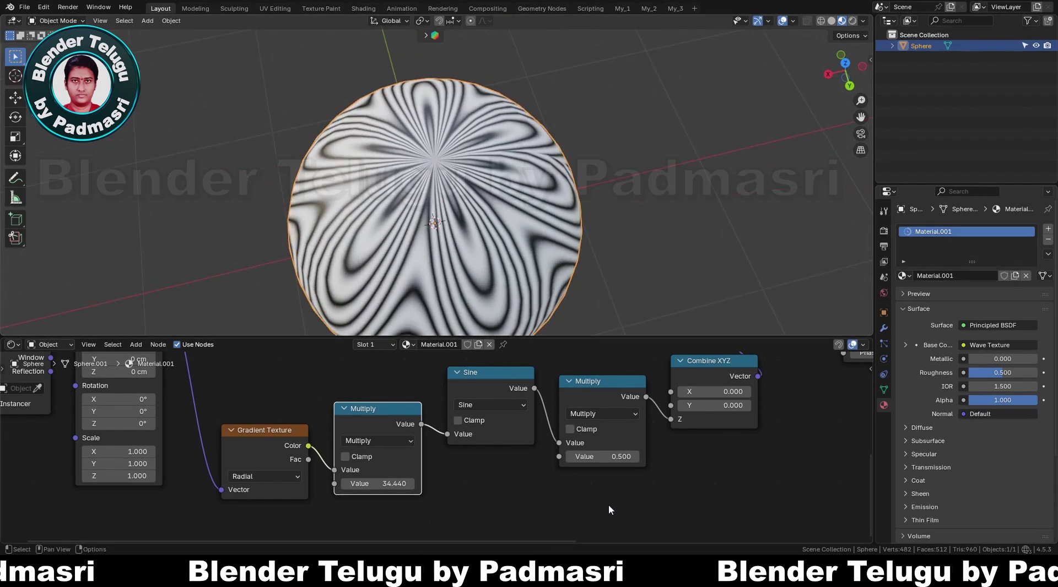
{"action": "left_click_drag", "start_coordinate": [602, 457], "coordinate": [587, 456], "text": "shift"}
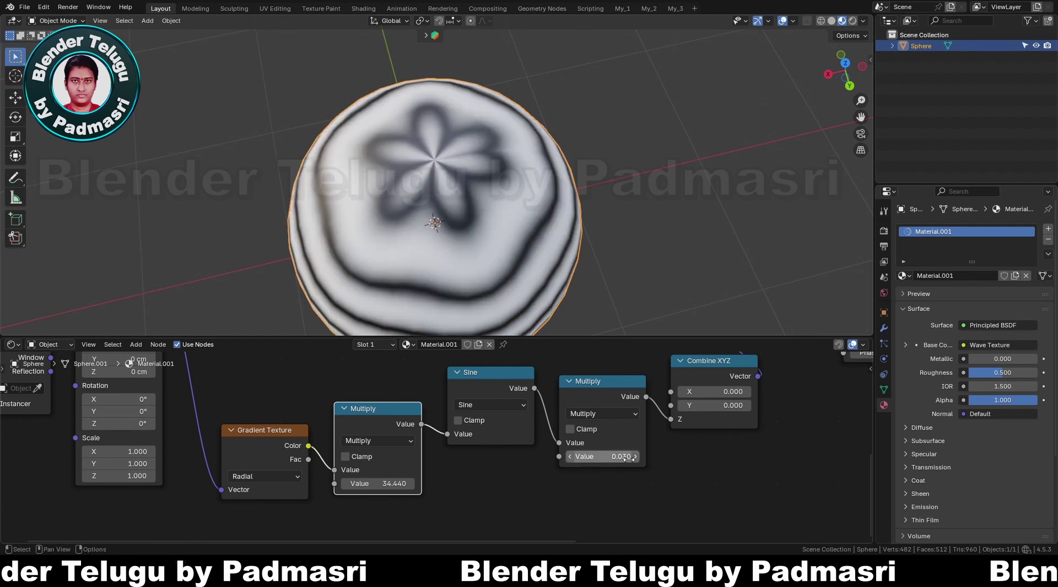
{"action": "middle_click_drag", "start_coordinate": [629, 272], "coordinate": [616, 191]}
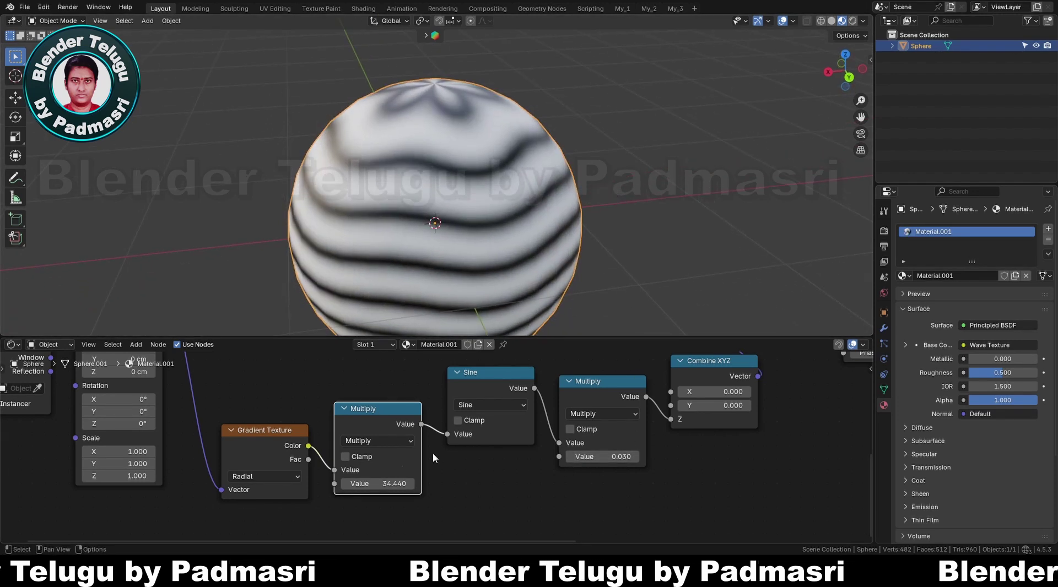
Set the Multiply before Sine to 50.3 so the waves join seamlessly, and the Multiply after Sine to -0.08.
{"action": "left_click_drag", "start_coordinate": [394, 484], "coordinate": [449, 484]}
{"action": "middle_click_drag", "start_coordinate": [503, 122], "coordinate": [476, 312]}
{"action": "key", "text": "KP_7"}
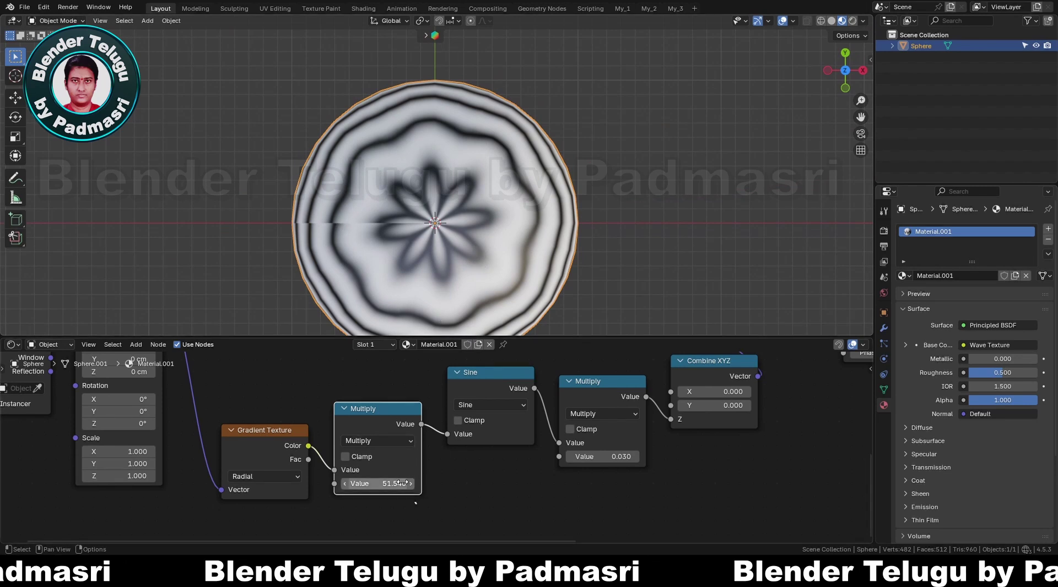
{"action": "left_click_drag", "start_coordinate": [394, 483], "coordinate": [388, 483], "text": "shift"}
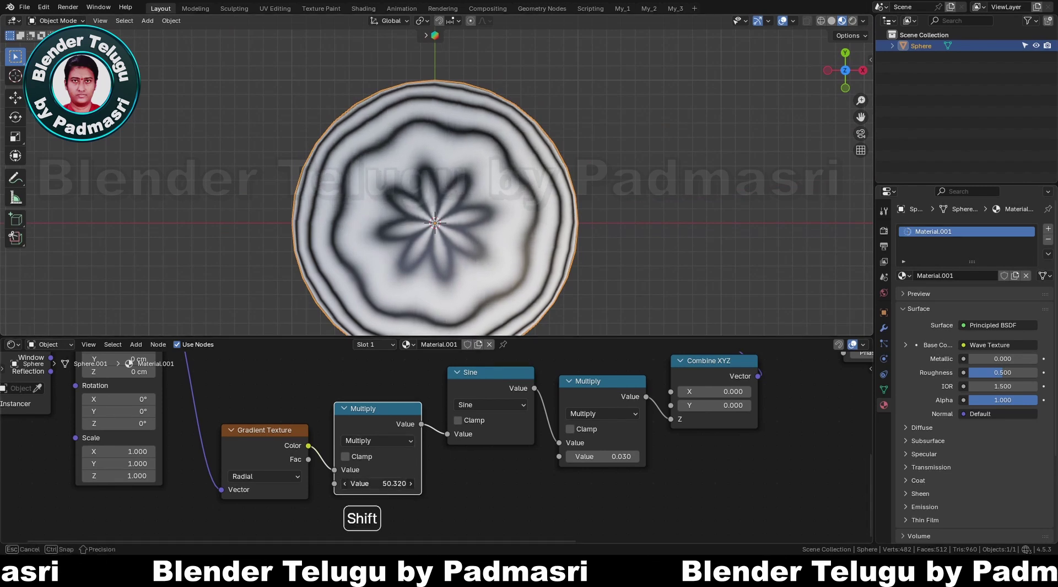
{"action": "middle_click_drag", "start_coordinate": [458, 205], "coordinate": [517, 138]}
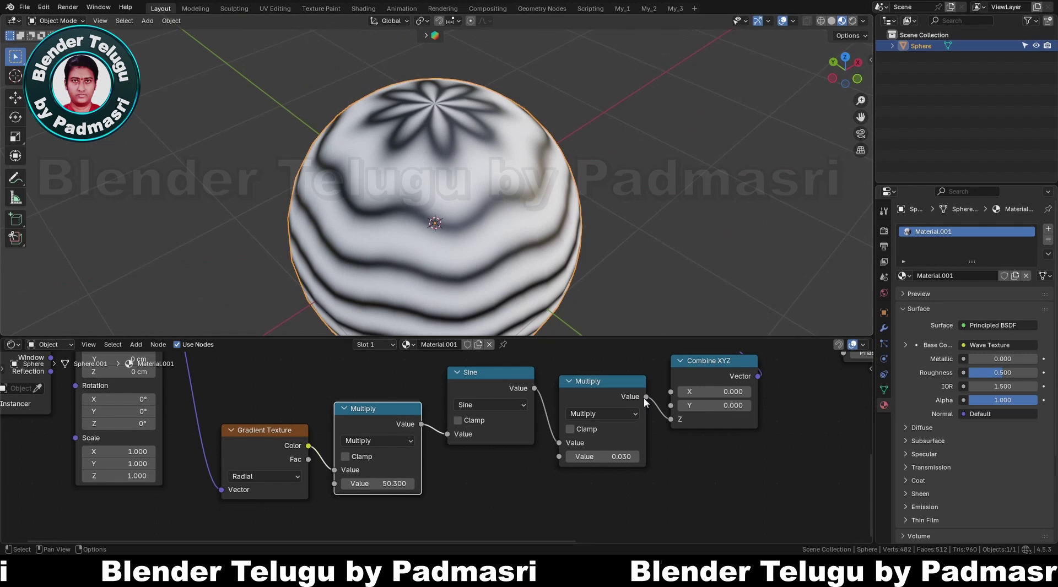
{"action": "mouse_move", "coordinate": [615, 457]}
{"action": "left_mouse_down"}
{"action": "mouse_move", "coordinate": [634, 457]}
{"action": "mouse_move", "coordinate": [600, 457]}
{"action": "mouse_move", "coordinate": [609, 456]}
{"action": "left_mouse_up"}
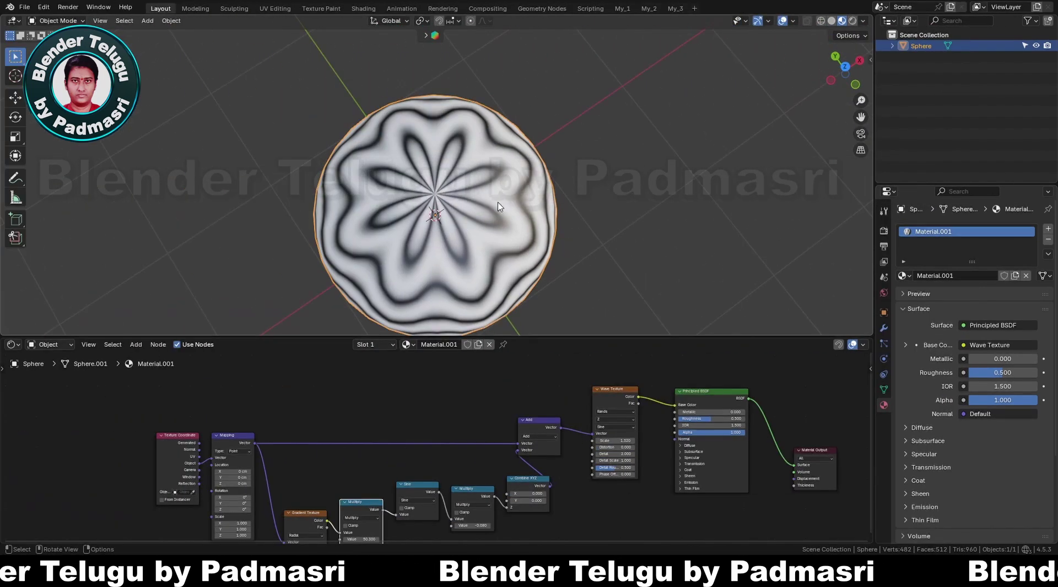
{"action": "middle_click_drag", "start_coordinate": [504, 205], "coordinate": [505, 174]}
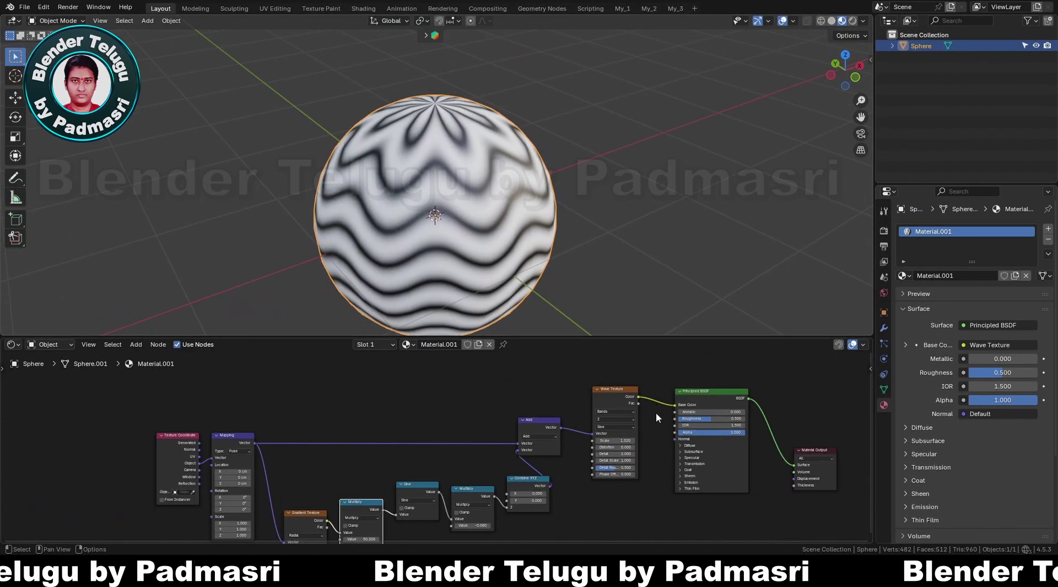
Insert a Color Ramp node between the Wave Texture and the Principled BSDF's Base Color.
{"action": "key", "text": "shift+a"}
{"action": "type", "text": "c"}
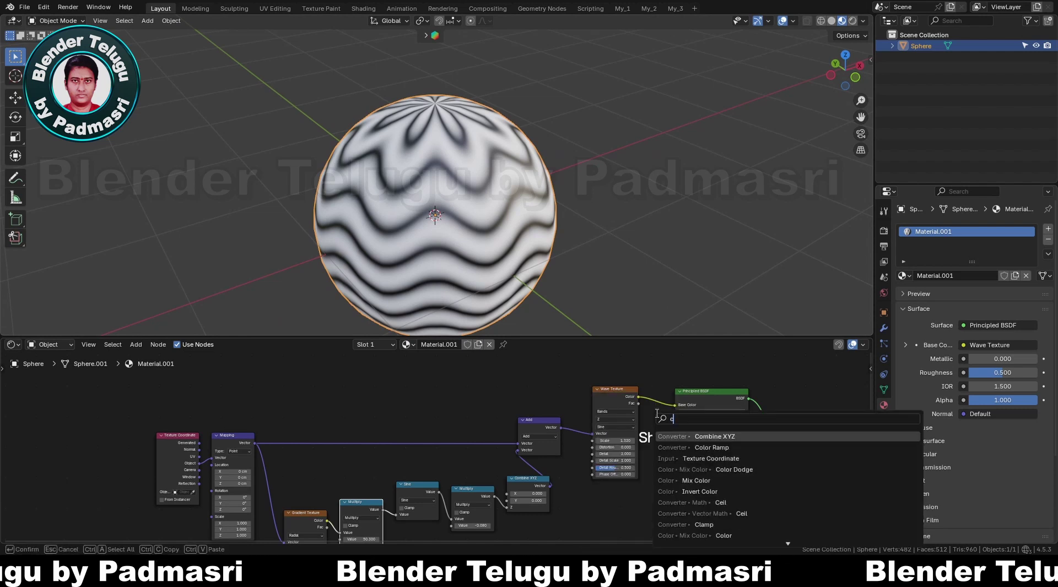
{"action": "left_click", "coordinate": [692, 447]}
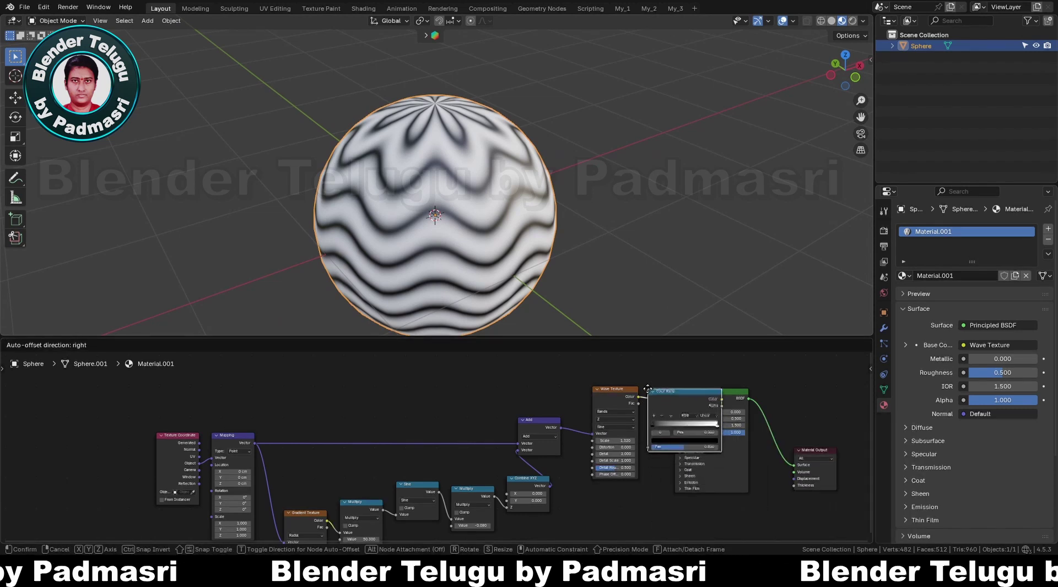
{"action": "left_click", "coordinate": [649, 390]}
Set the Color Ramp's interpolation to Constant and move its white stop to position 0.682.
{"action": "scroll", "coordinate": [651, 402], "scroll_direction": "up", "scroll_amount": 4}
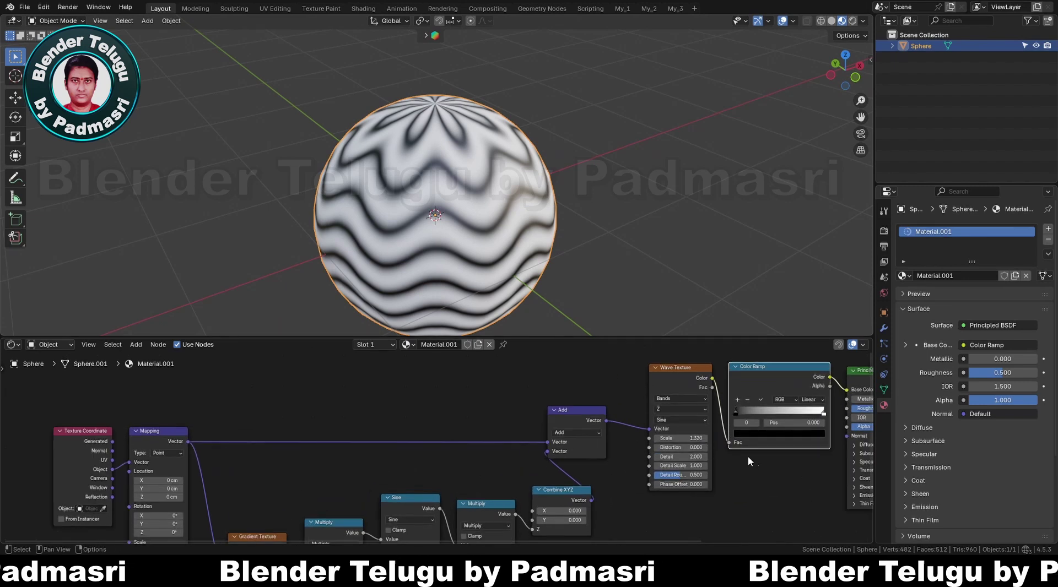
{"action": "middle_click_drag", "start_coordinate": [474, 242], "coordinate": [468, 171]}
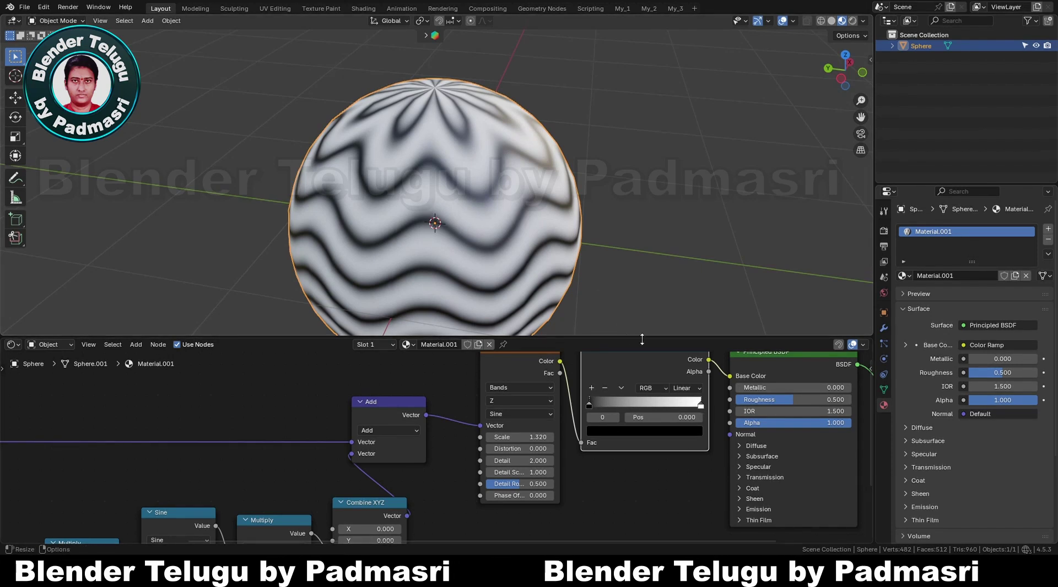
{"action": "left_click", "coordinate": [674, 389]}
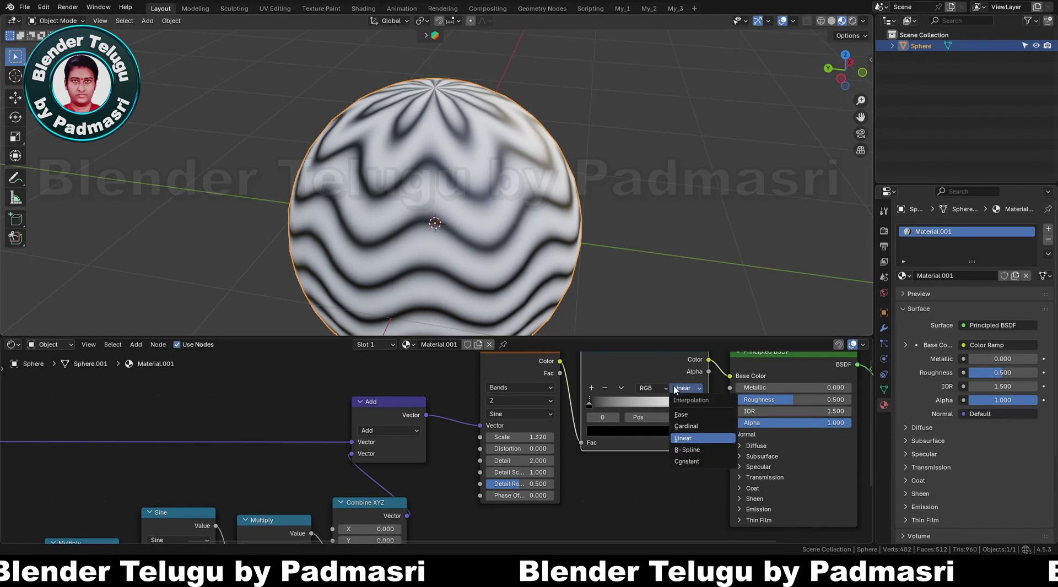
{"action": "left_click", "coordinate": [697, 462]}
{"action": "mouse_move", "coordinate": [703, 407]}
{"action": "left_mouse_down"}
{"action": "mouse_move", "coordinate": [658, 405]}
{"action": "mouse_move", "coordinate": [665, 399]}
{"action": "left_mouse_up"}
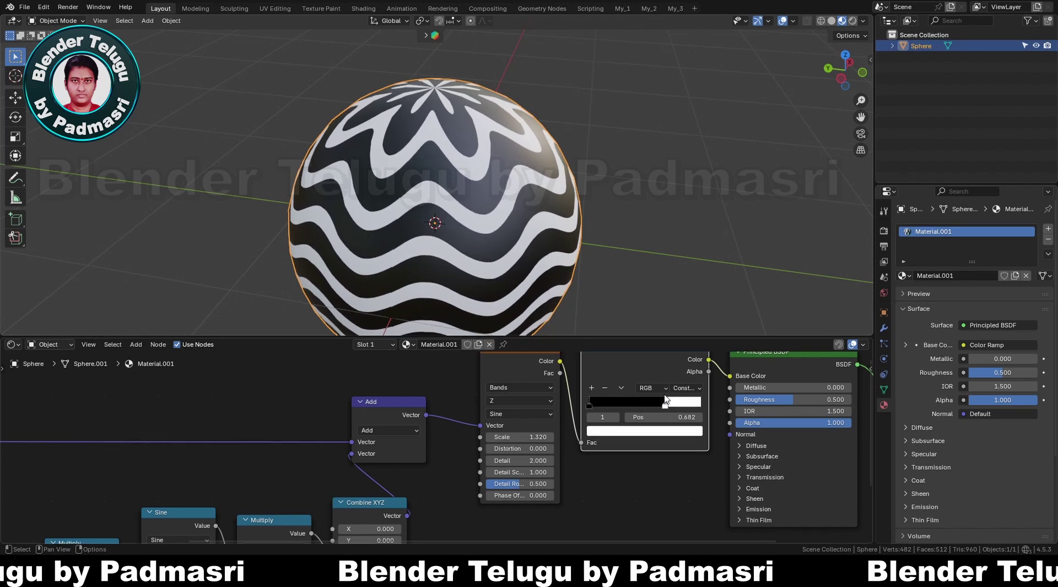
{"action": "middle_click_drag", "start_coordinate": [423, 96], "coordinate": [409, 114]}
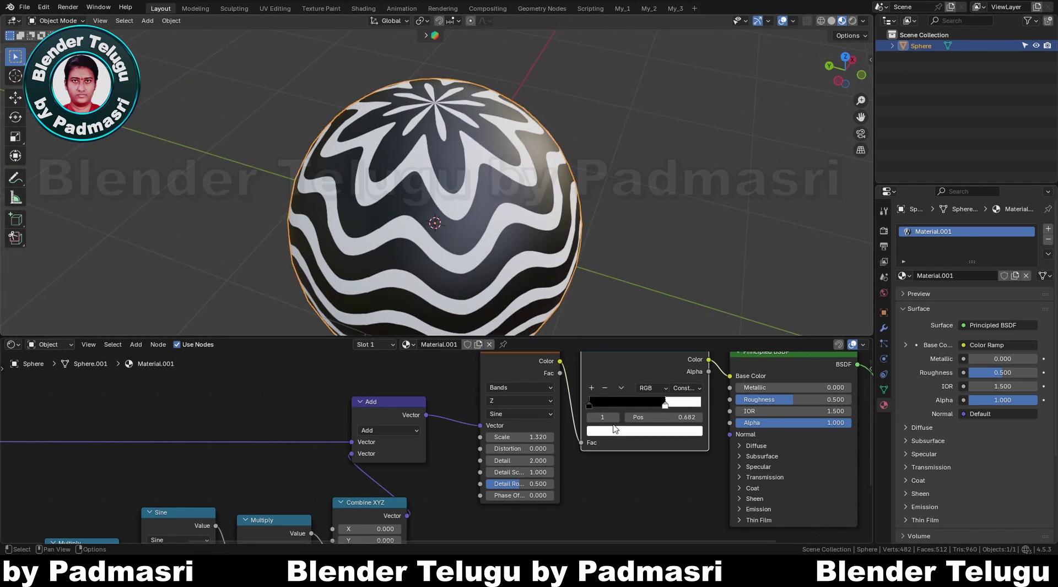
Change the Color Ramp's black stop to a dark reddish brown and inspect the sphere.
{"action": "left_click", "coordinate": [589, 404]}
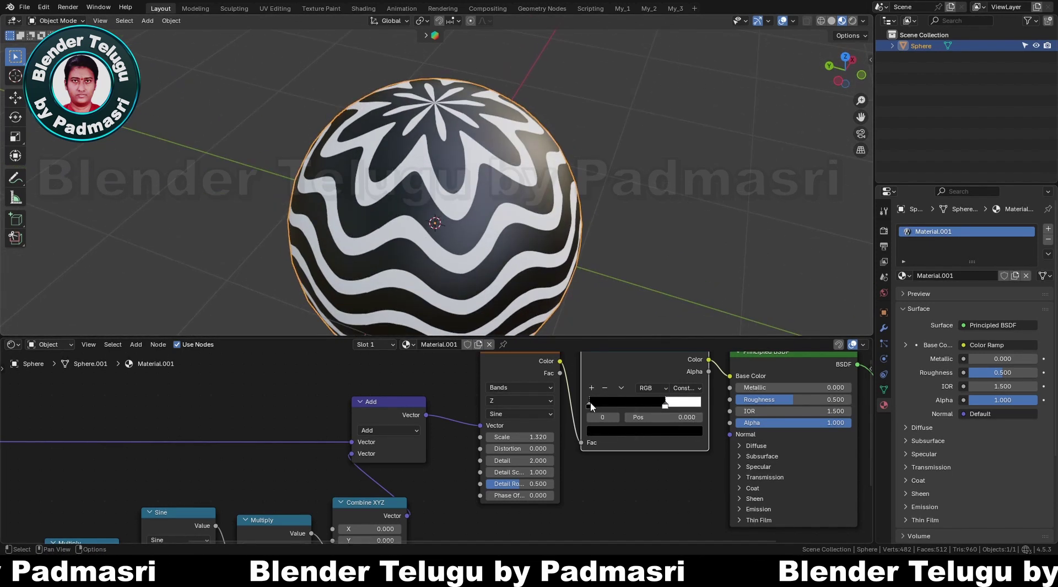
{"action": "left_click", "coordinate": [621, 432]}
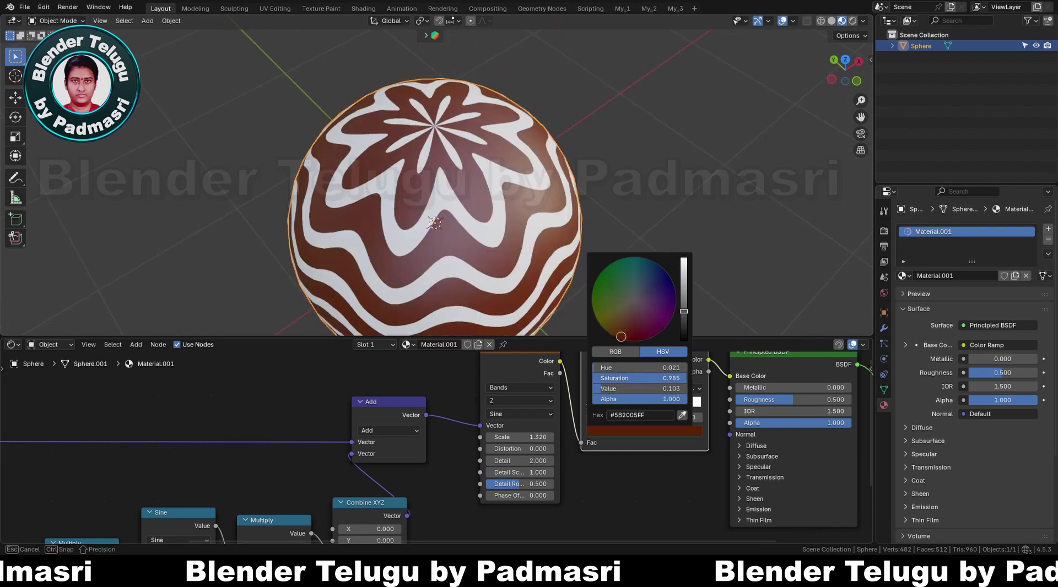
{"action": "left_click_drag", "start_coordinate": [621, 336], "coordinate": [622, 339]}
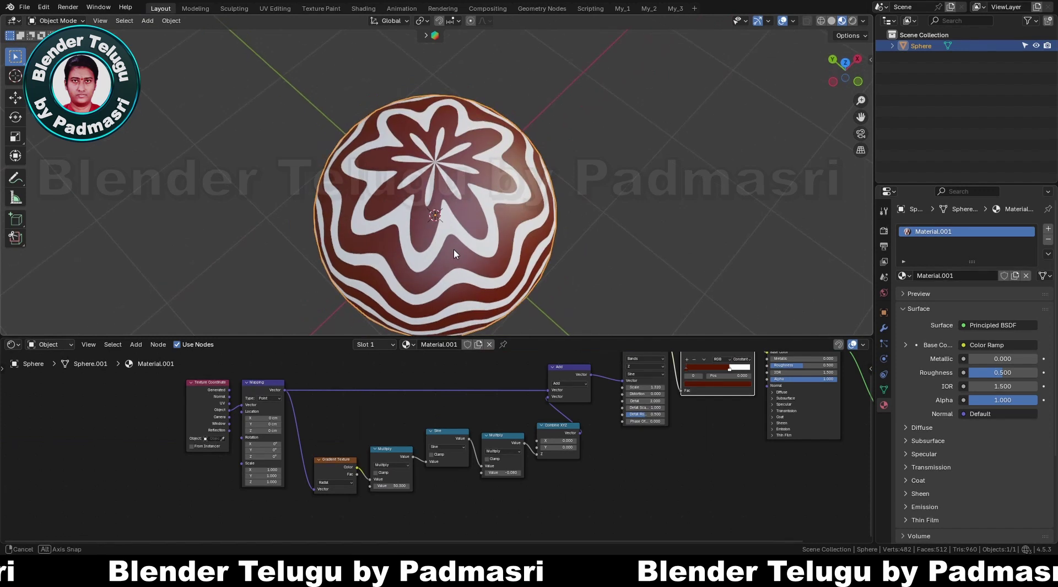
{"action": "middle_click_drag", "start_coordinate": [457, 205], "coordinate": [466, 205]}
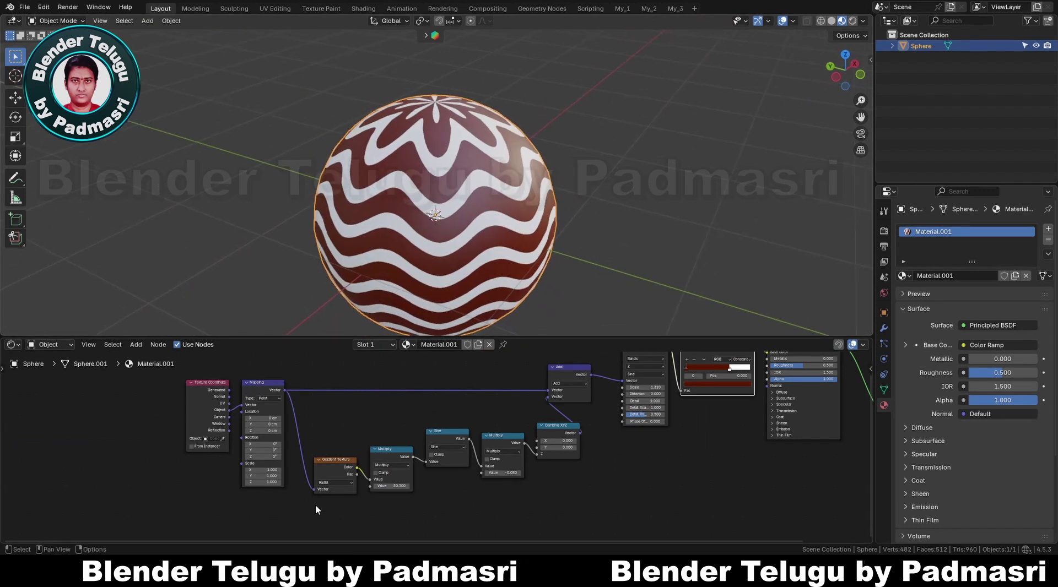
Animate the Mapping node's Location Z with the driver expression #frame/250.
{"action": "scroll", "coordinate": [252, 454], "scroll_direction": "up", "scroll_amount": 3}
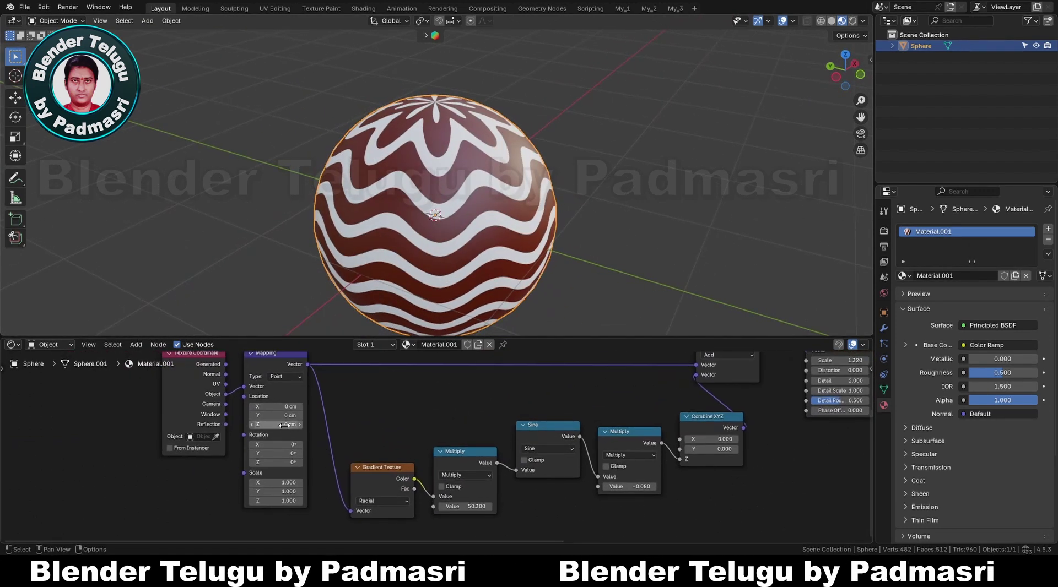
{"action": "scroll", "coordinate": [309, 439], "scroll_direction": "up", "scroll_amount": 2}
{"action": "left_click", "coordinate": [352, 438]}
{"action": "type", "text": "#frame"}
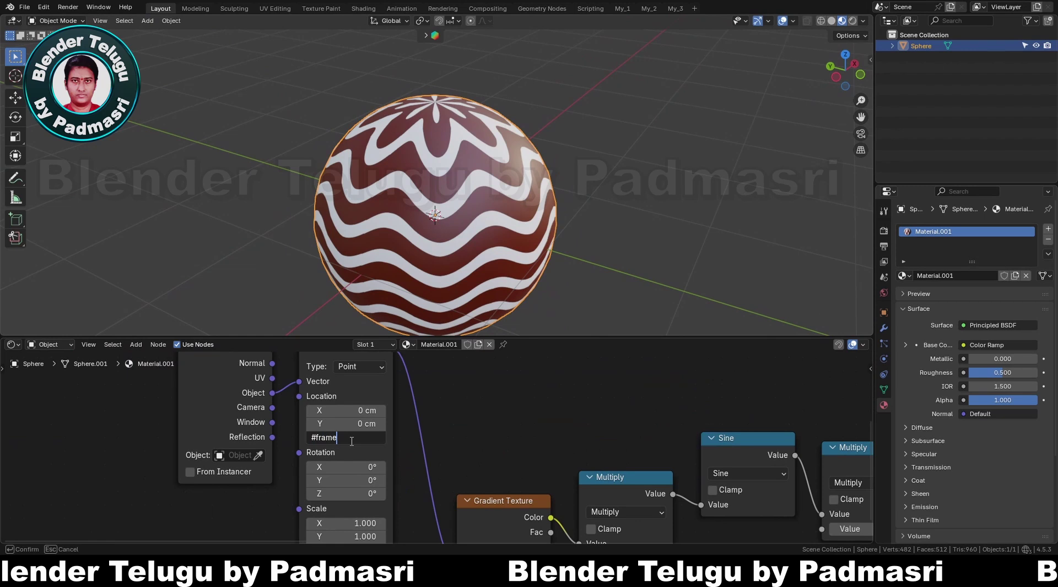
{"action": "type", "text": "/"}
{"action": "type", "text": "26"}
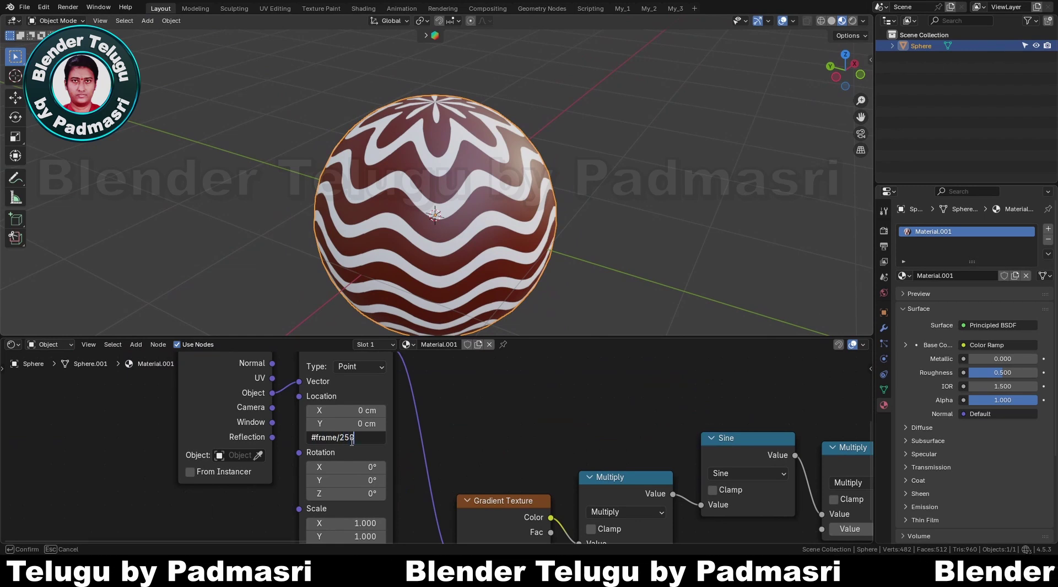
{"action": "type", "text": "0"}
{"action": "key", "text": "Return"}
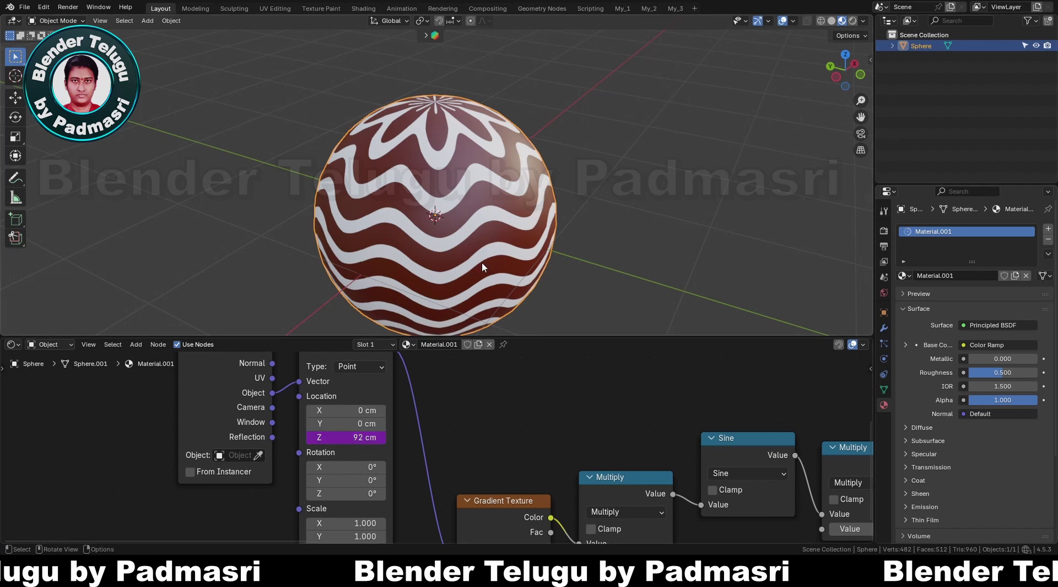
Play the animation and maximize the 3D viewport to watch the bands move over the sphere.
{"action": "scroll", "coordinate": [464, 309], "scroll_direction": "down", "scroll_amount": 3}
{"action": "mouse_move", "coordinate": [517, 201]}
{"action": "middle_mouse_down"}
{"action": "mouse_move", "coordinate": [520, 166]}
{"action": "mouse_move", "coordinate": [504, 197]}
{"action": "middle_mouse_up"}
{"action": "scroll", "coordinate": [504, 197], "scroll_direction": "up", "scroll_amount": 1}
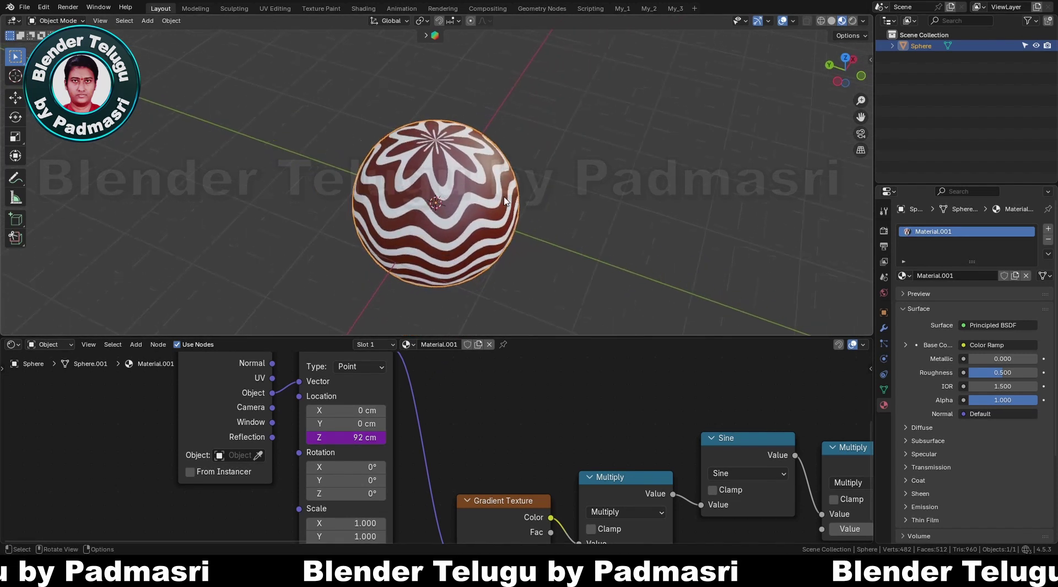
{"action": "scroll", "coordinate": [504, 196], "scroll_direction": "up", "scroll_amount": 1}
{"action": "key", "text": "space"}
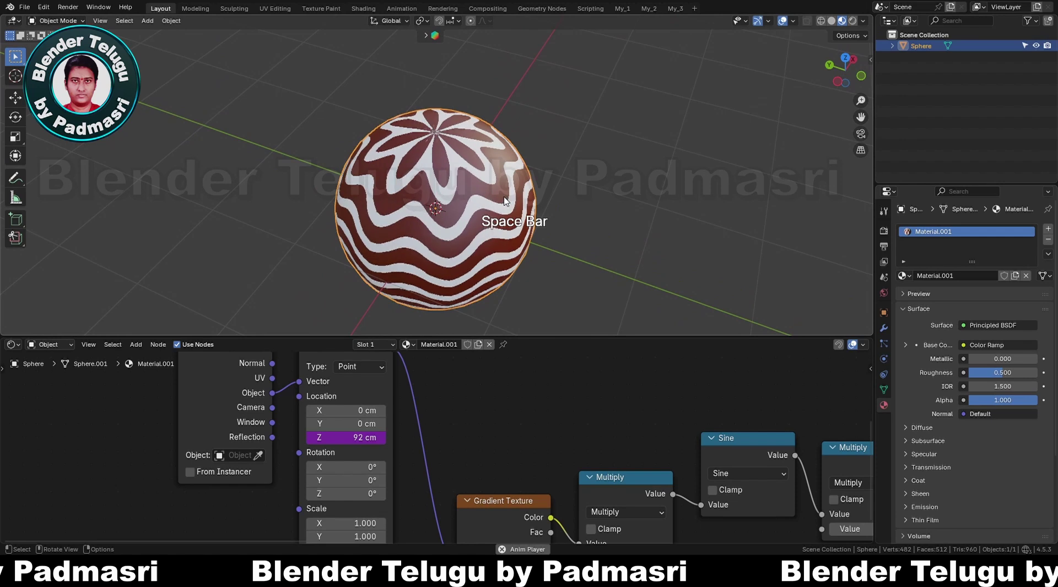
{"action": "key", "text": "ctrl+space"}
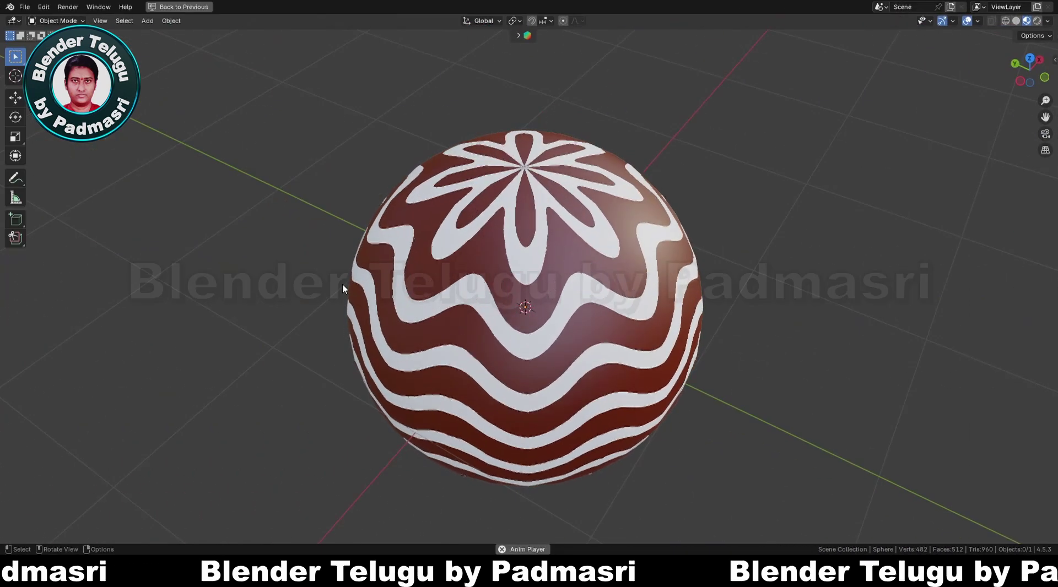